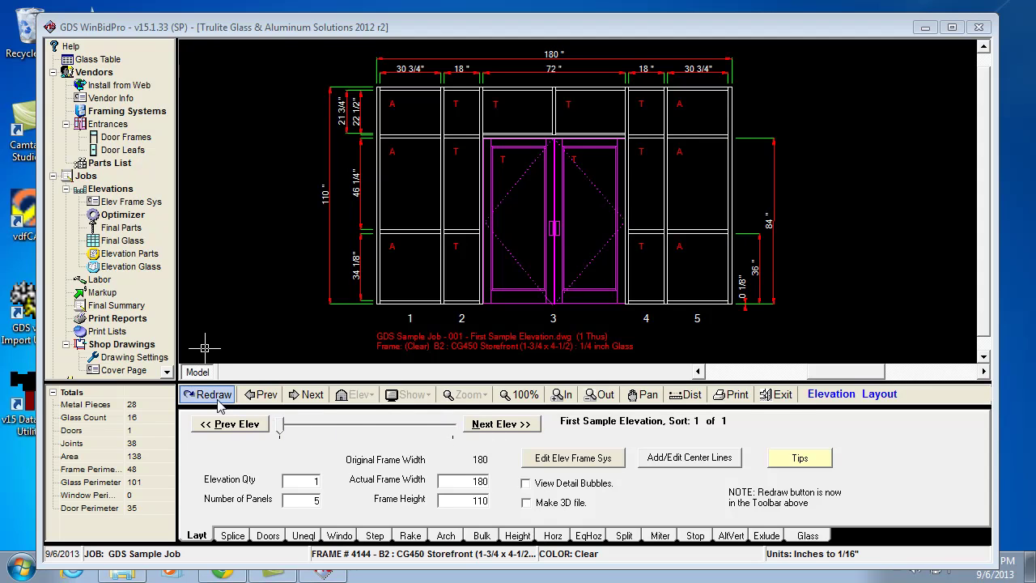
# - Review the list of elevations in the job and close it
pyautogui.click(358, 399)
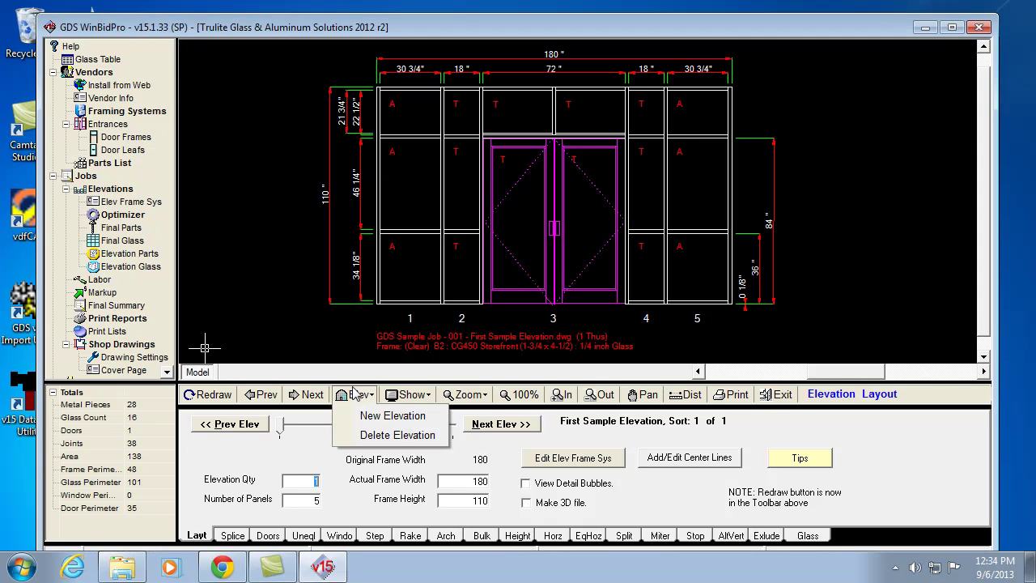
pyautogui.click(301, 343)
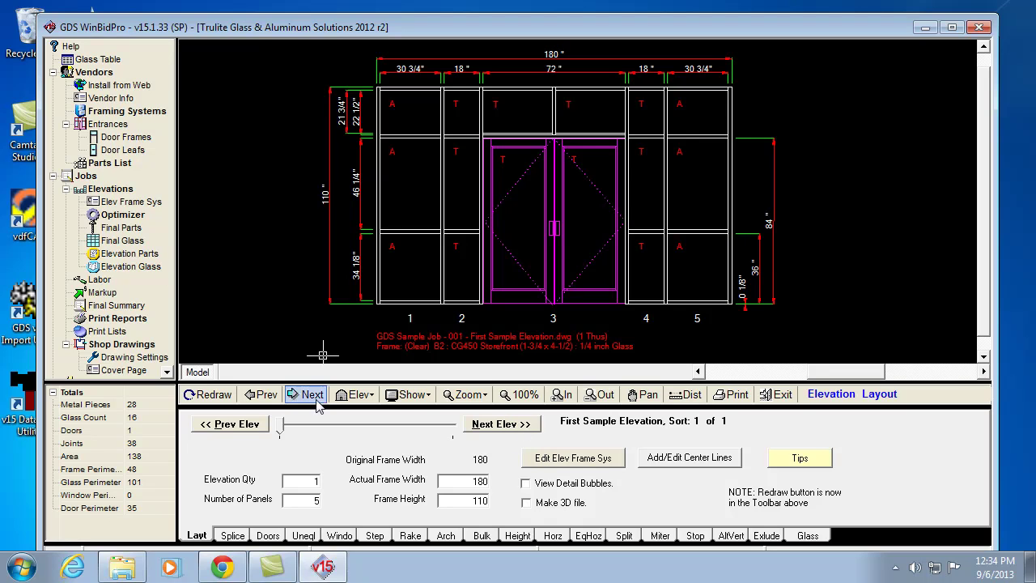
pyautogui.click(116, 190)
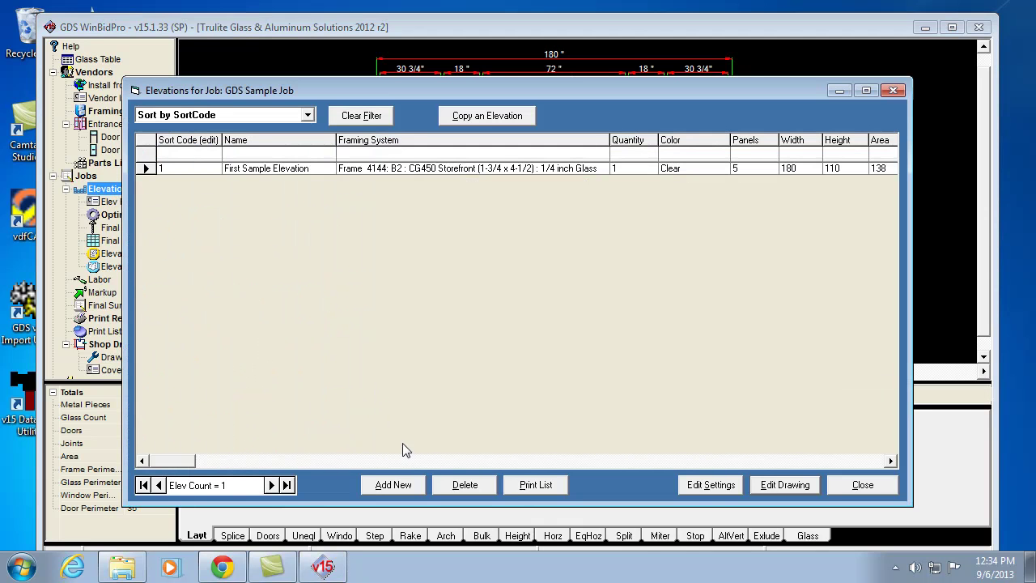
pyautogui.click(861, 485)
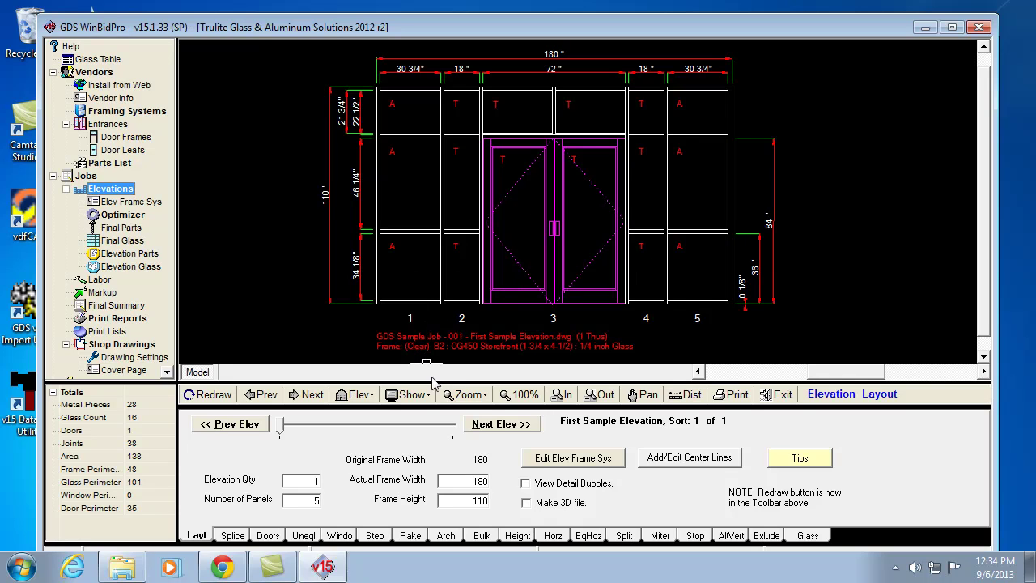
# - Add a new elevation named "2nd Elev", keeping the CG450 Storefront framing system
pyautogui.click(495, 424)
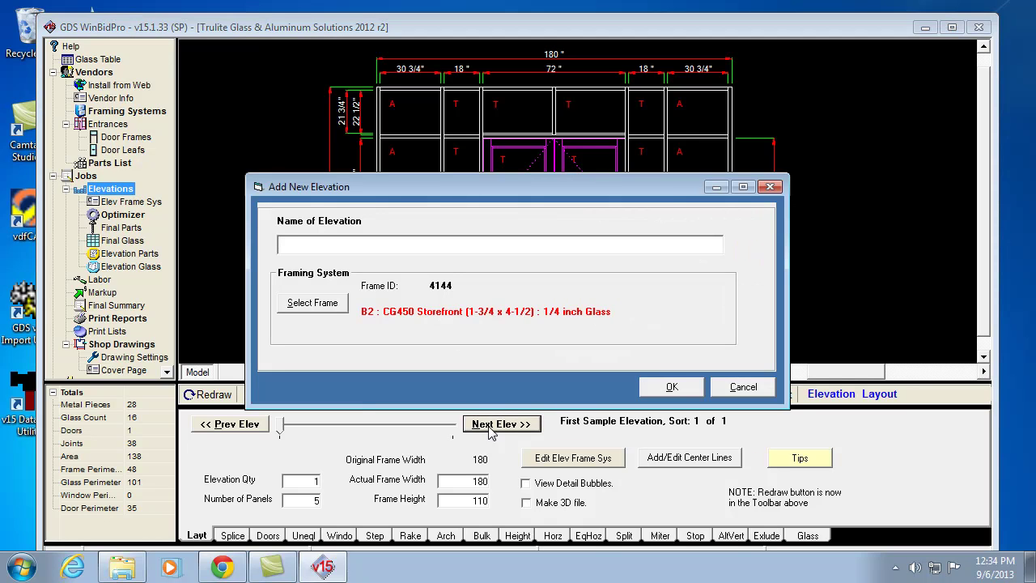
pyautogui.write('2ns')
pyautogui.write(' Elev')
pyautogui.press('Tab')
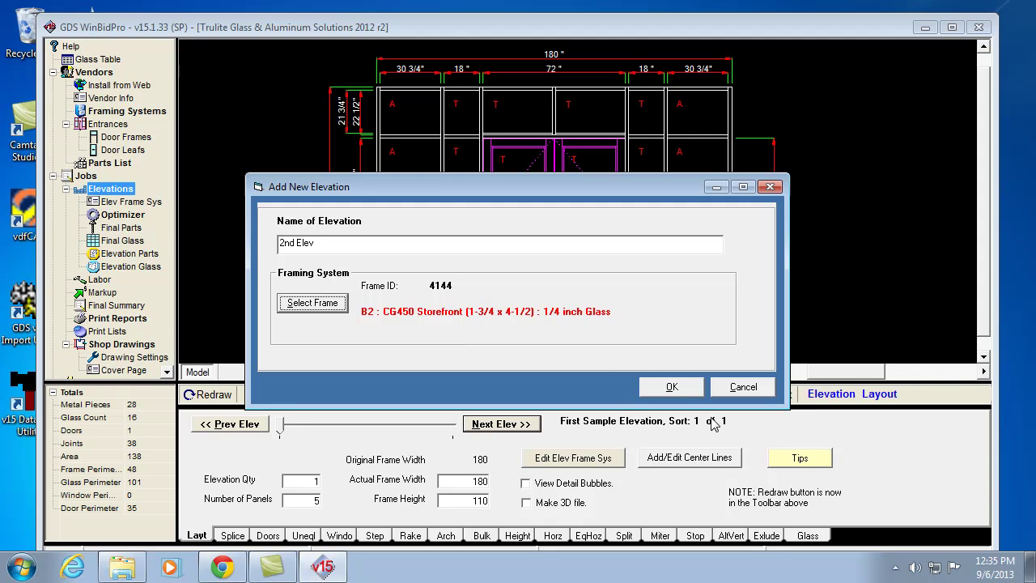
pyautogui.click(671, 388)
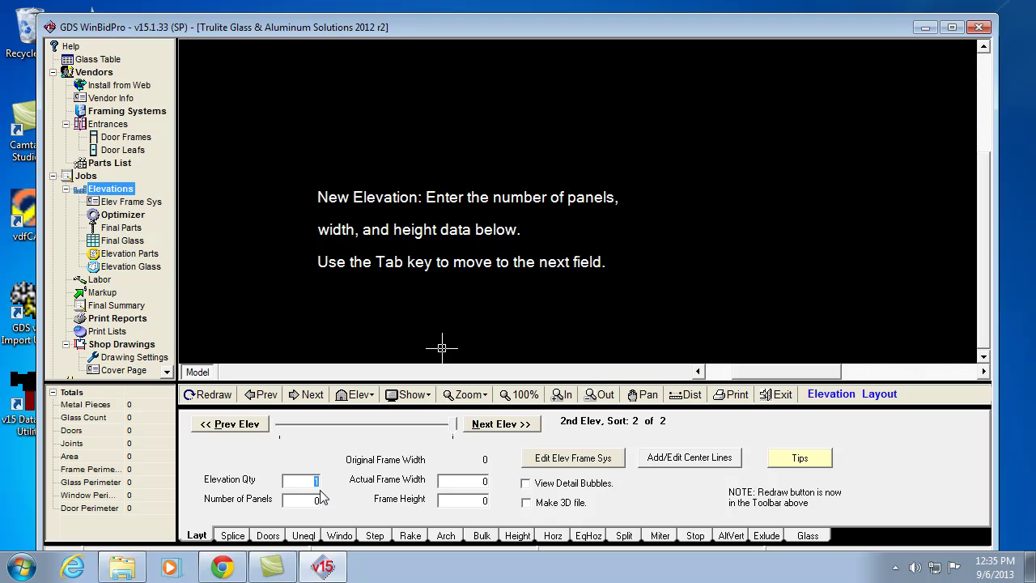
# - Define the new elevation with 7 panels, a frame width of 15'2.5 and a frame height of 124
pyautogui.press('Tab')
pyautogui.press('Tab')
pyautogui.write("15'2.5")
pyautogui.press('Tab')
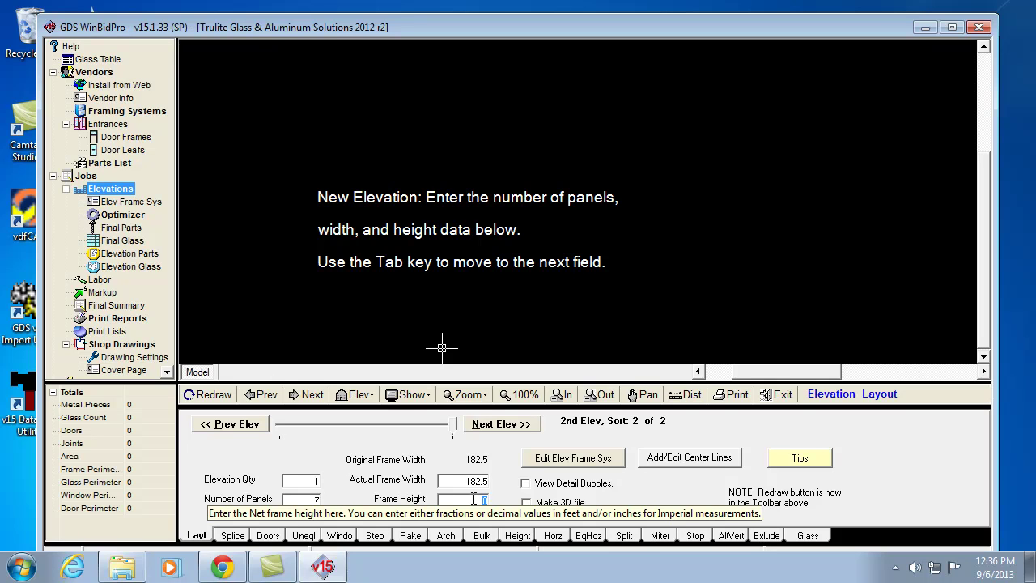
pyautogui.moveTo(272, 566)
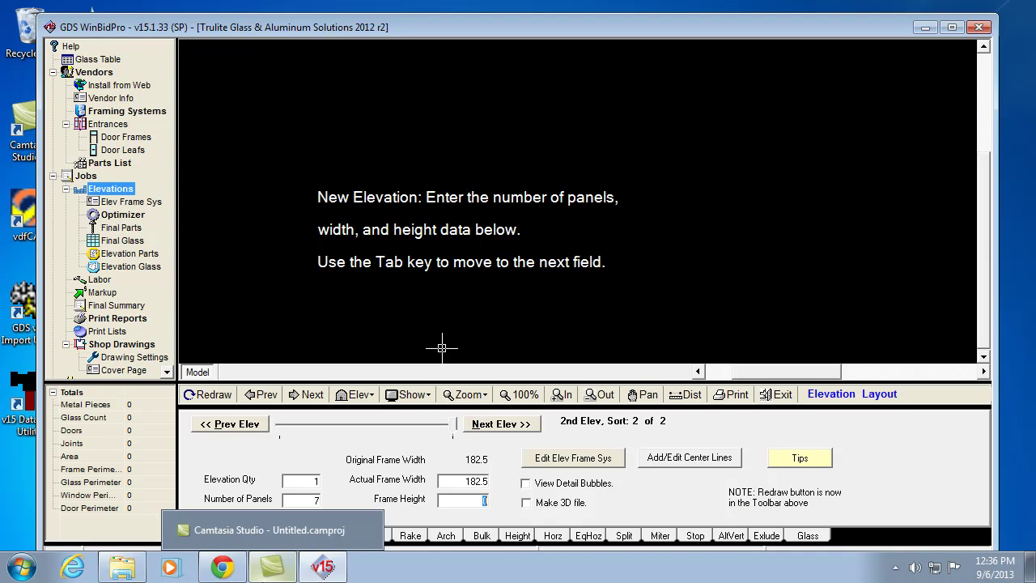
pyautogui.write('124')
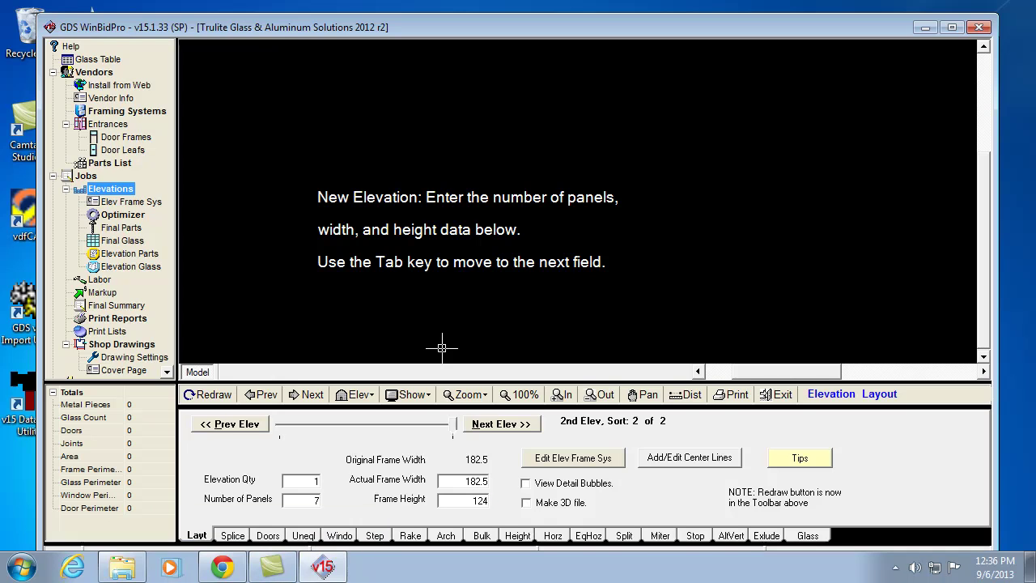
pyautogui.press('Tab')
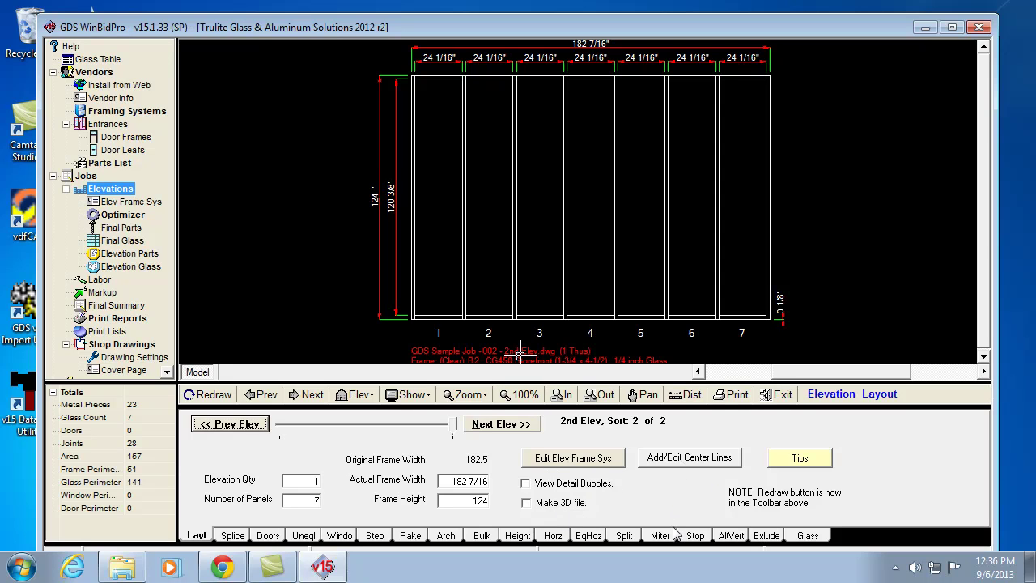
# - Review the elevation's frame profile and stock length materials, leaving the framing system settings without saving
pyautogui.click(568, 458)
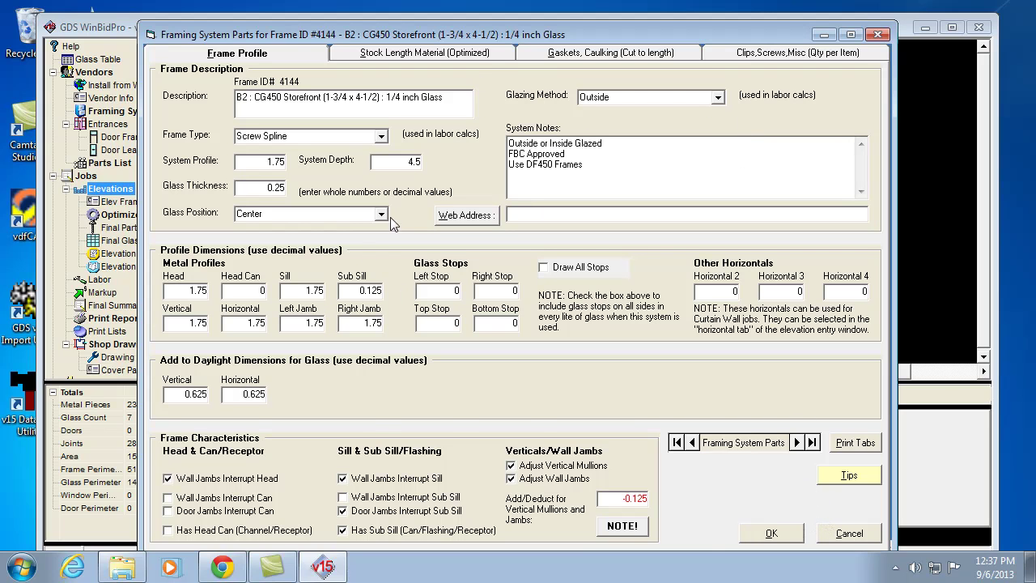
pyautogui.click(479, 55)
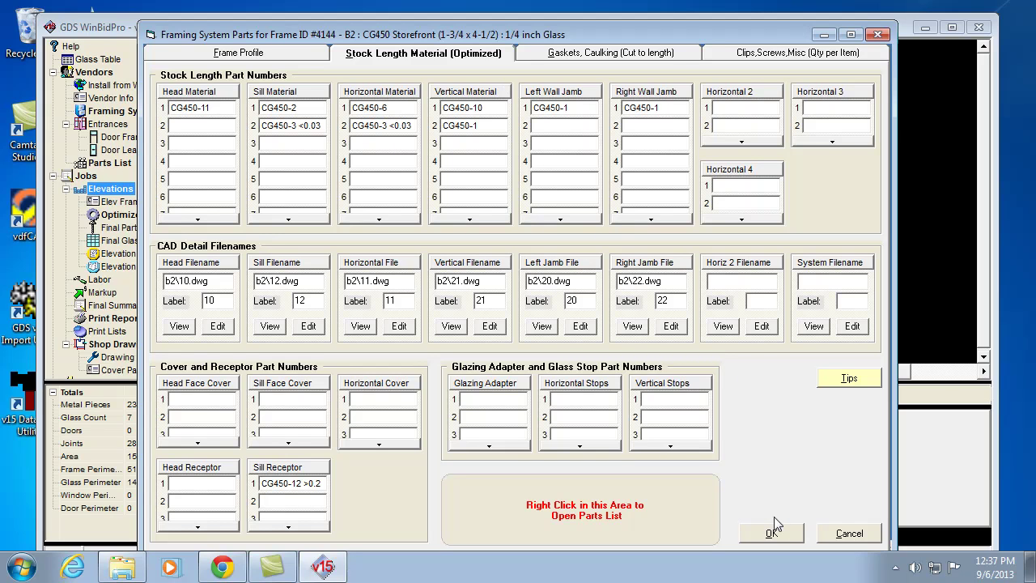
pyautogui.click(826, 535)
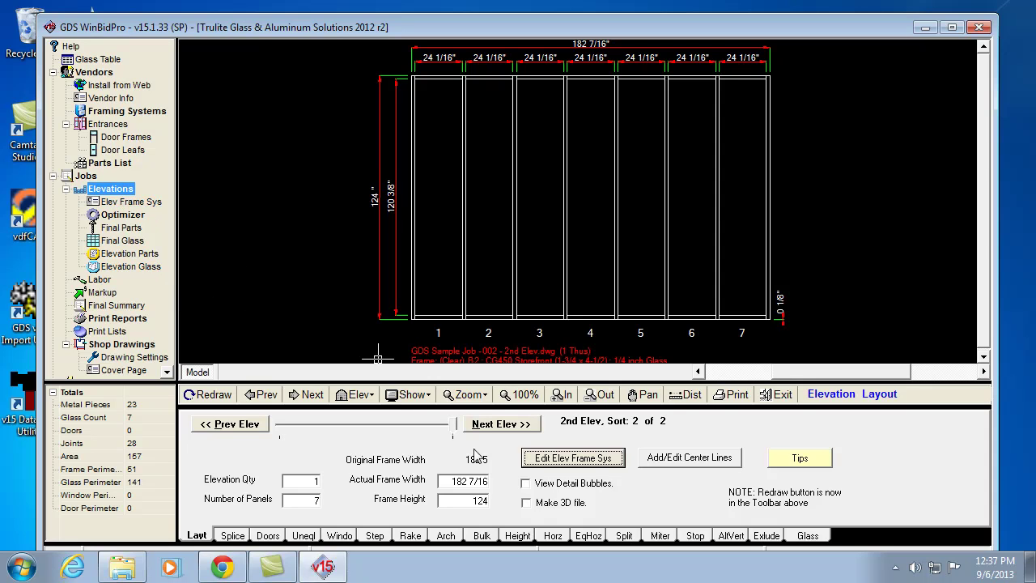
# - Read the centerline tip and add a centerline for vertical 2 positioned 60 inches from the left edge
pyautogui.click(670, 461)
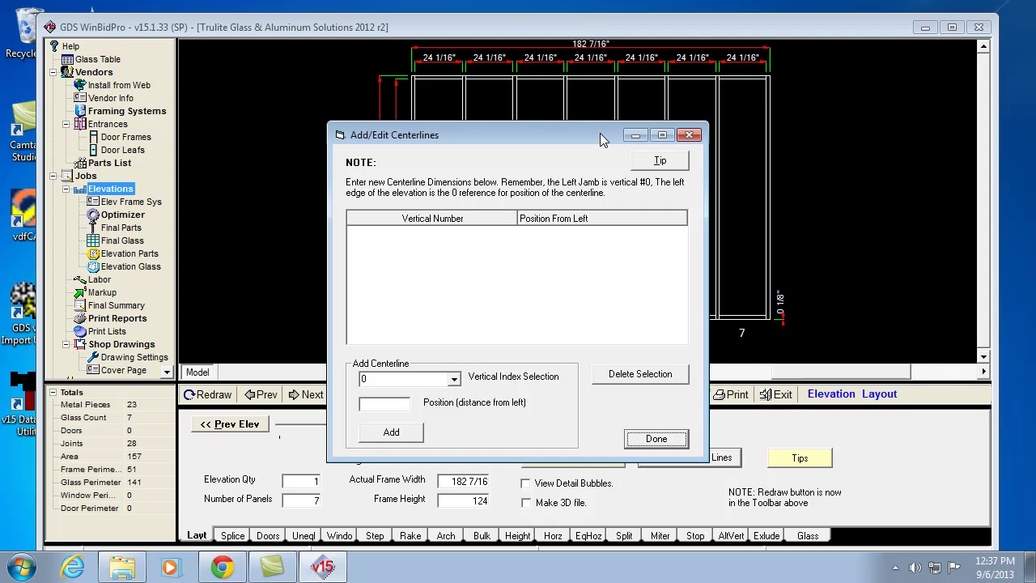
pyautogui.moveTo(600, 132)
pyautogui.mouseDown()
pyautogui.moveTo(726, 234)
pyautogui.moveTo(830, 245)
pyautogui.moveTo(846, 183)
pyautogui.moveTo(837, 125)
pyautogui.mouseUp()
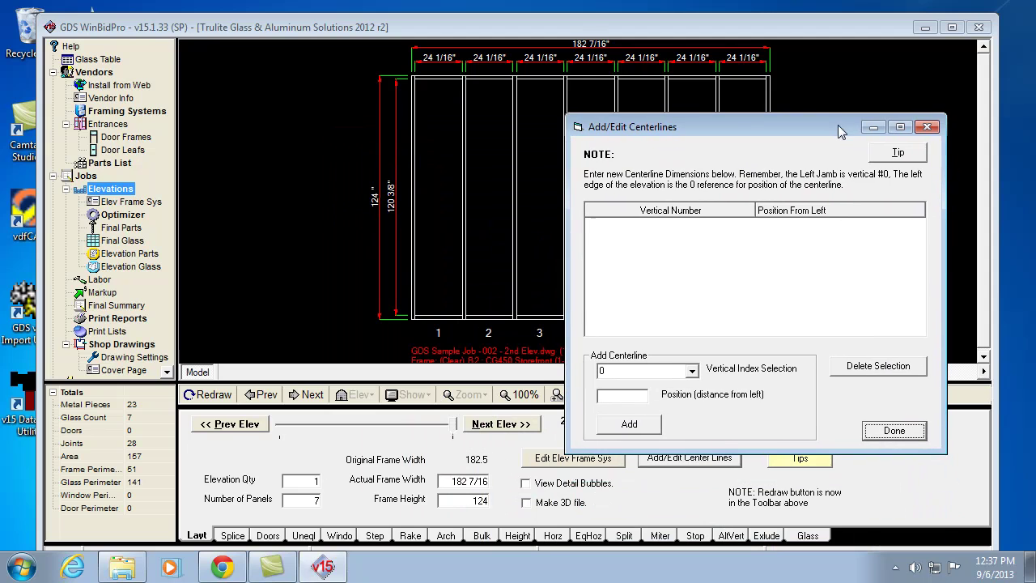
pyautogui.click(896, 154)
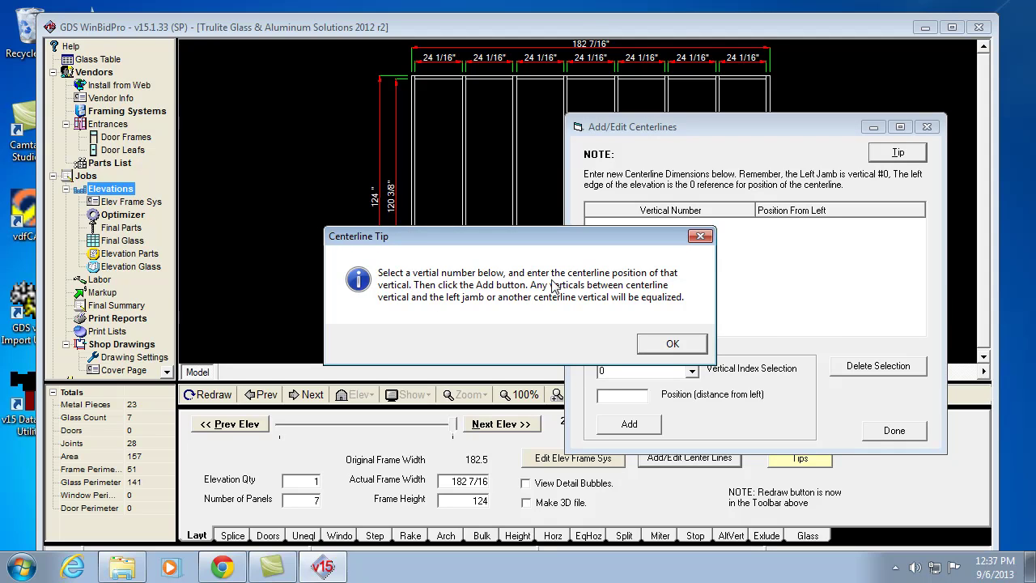
pyautogui.click(671, 346)
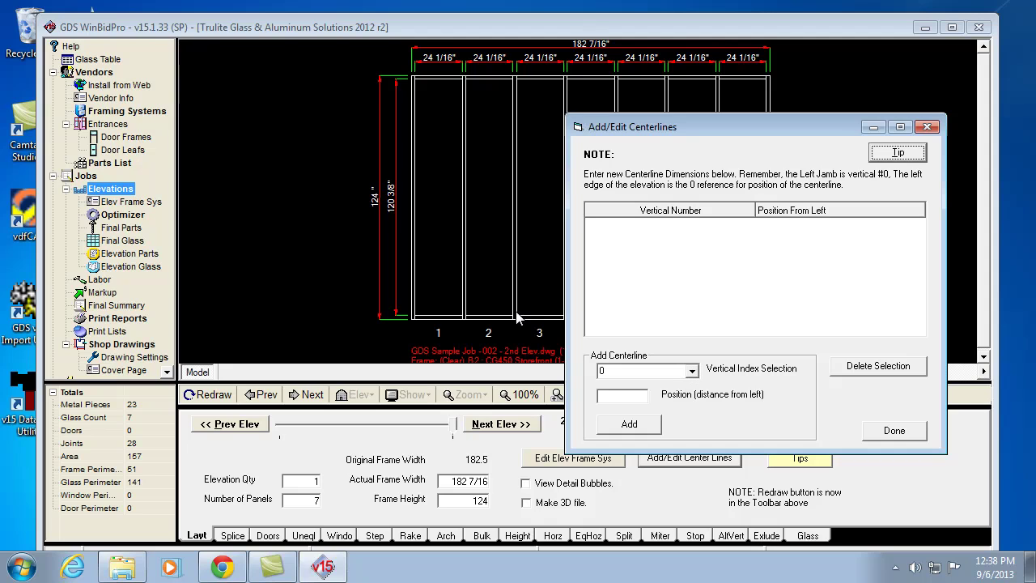
pyautogui.click(692, 372)
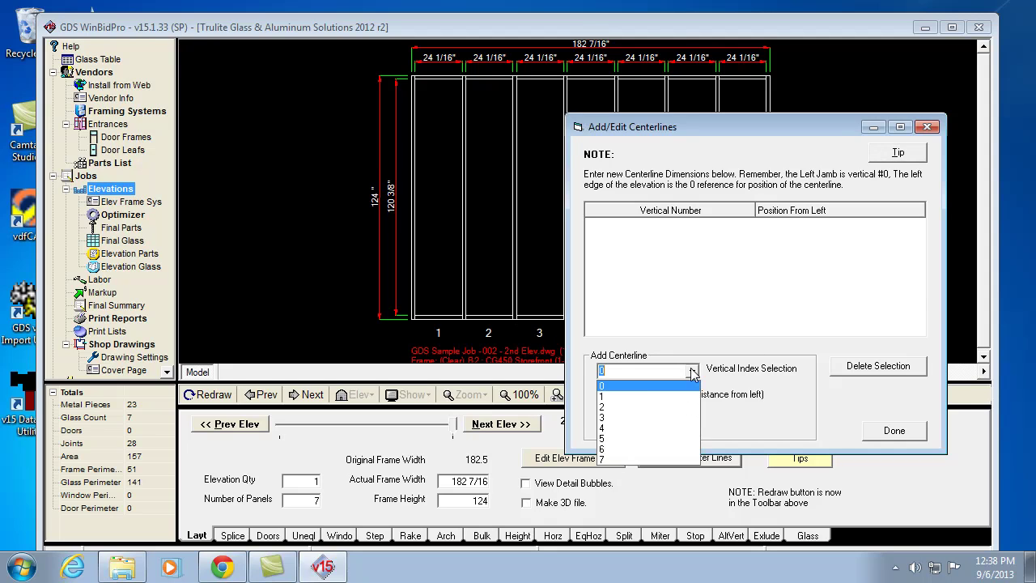
pyautogui.click(615, 407)
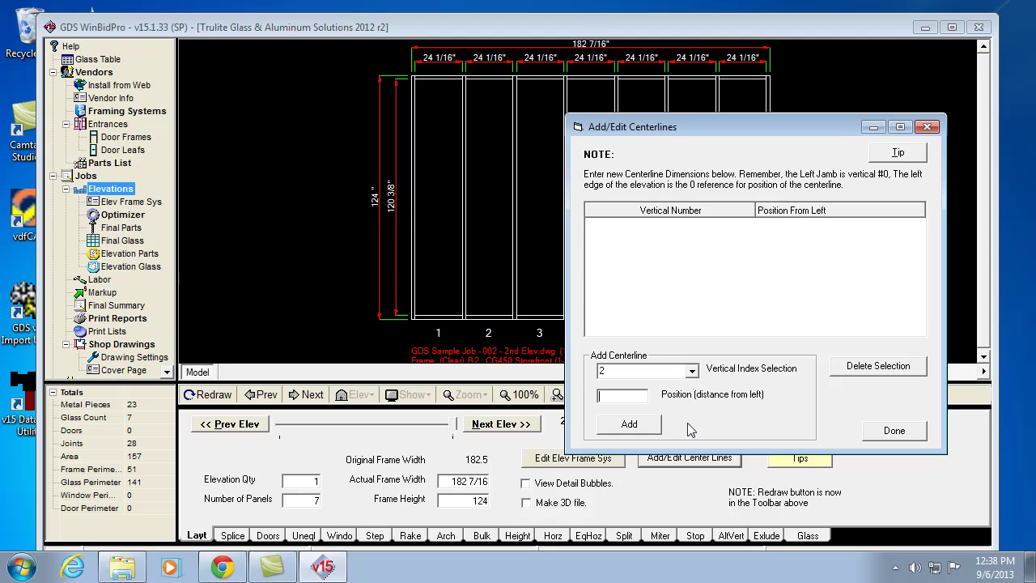
pyautogui.write('60')
pyautogui.click(646, 429)
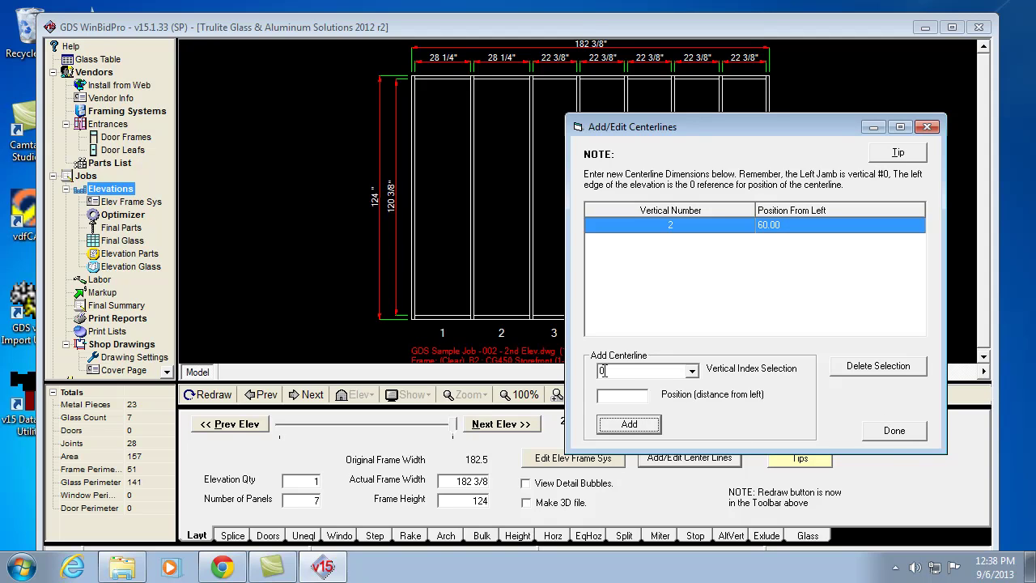
pyautogui.click(902, 434)
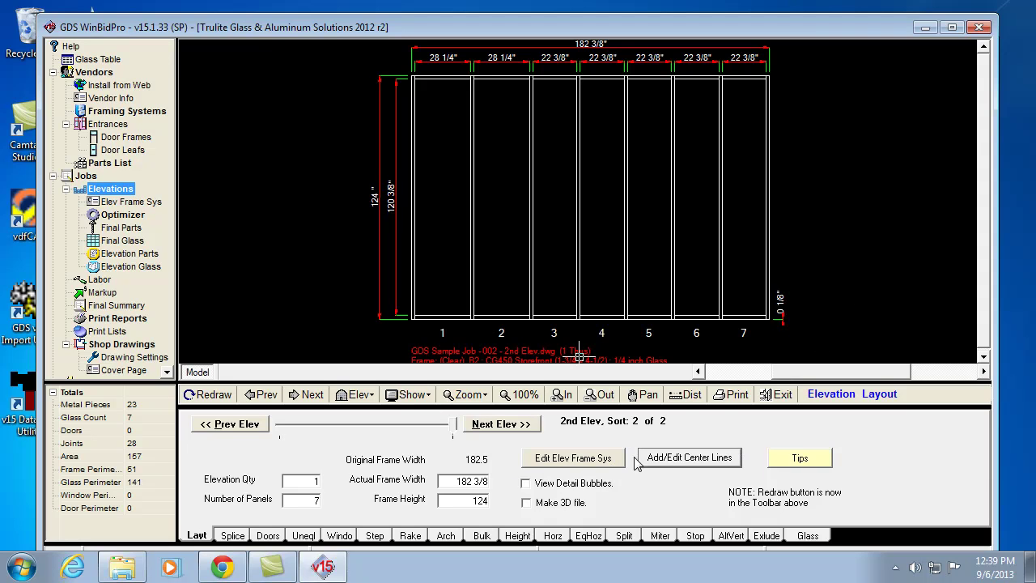
# - Display the elevation in 3D, rotate it to inspect the frame from several angles, and return to the flat drawing
pyautogui.click(527, 504)
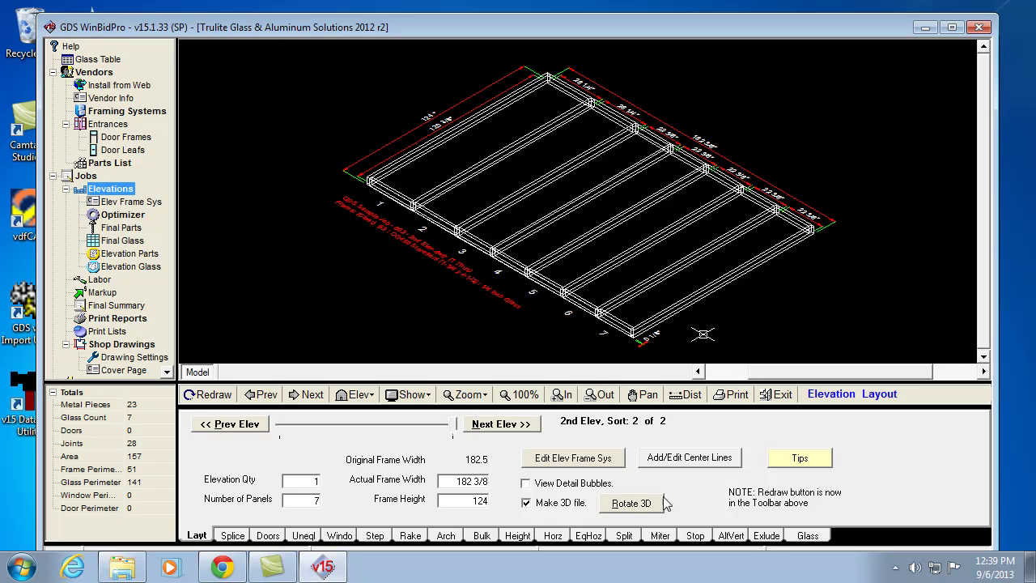
pyautogui.click(629, 503)
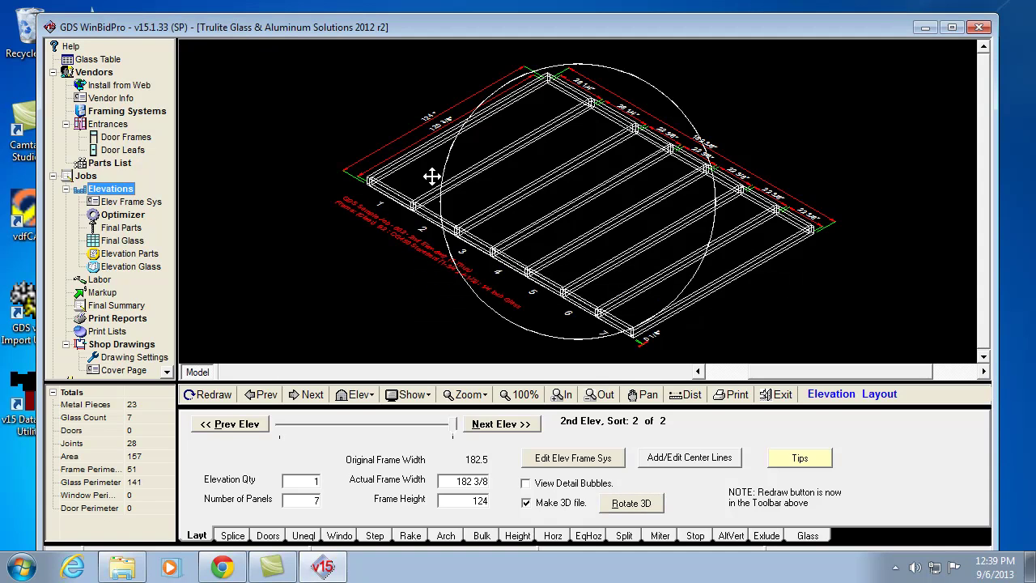
pyautogui.moveTo(407, 153)
pyautogui.mouseDown()
pyautogui.moveTo(412, 208)
pyautogui.moveTo(444, 262)
pyautogui.moveTo(464, 272)
pyautogui.moveTo(518, 257)
pyautogui.moveTo(496, 257)
pyautogui.moveTo(472, 217)
pyautogui.moveTo(481, 185)
pyautogui.moveTo(523, 186)
pyautogui.moveTo(567, 224)
pyautogui.moveTo(564, 250)
pyautogui.moveTo(620, 286)
pyautogui.moveTo(540, 301)
pyautogui.moveTo(623, 302)
pyautogui.moveTo(562, 312)
pyautogui.mouseUp()
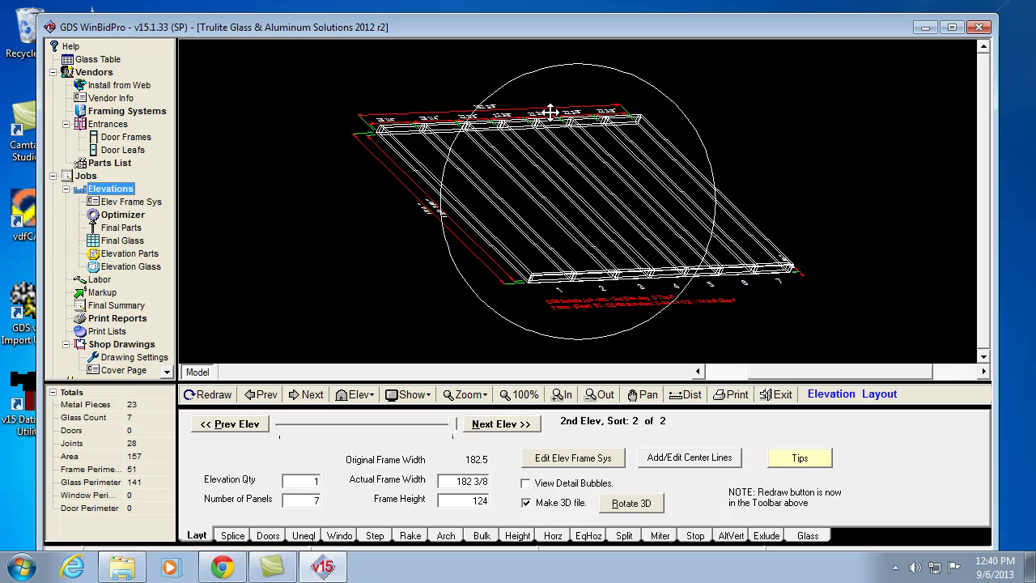
pyautogui.moveTo(550, 111); pyautogui.dragTo(455, 237)
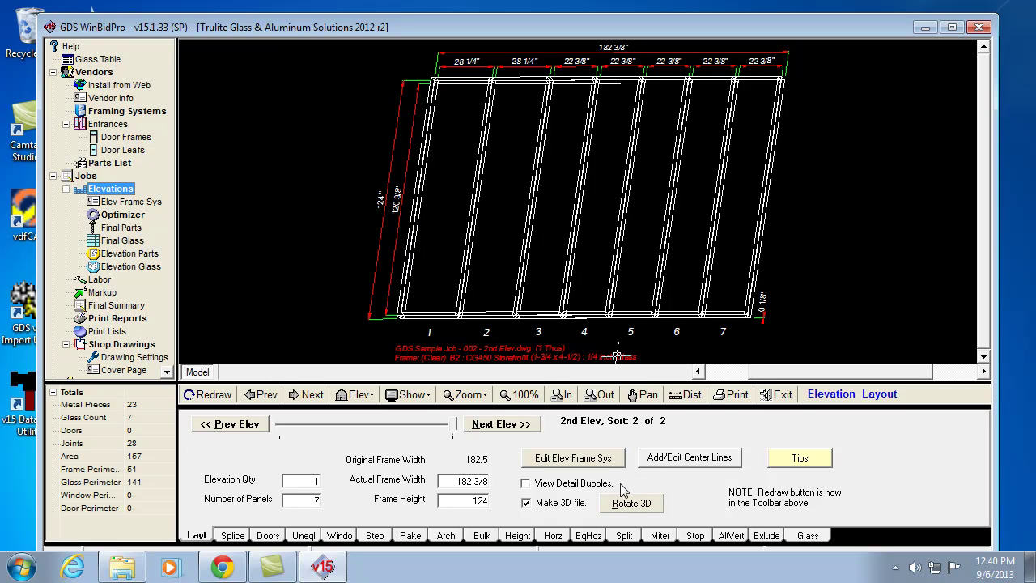
pyautogui.click(527, 503)
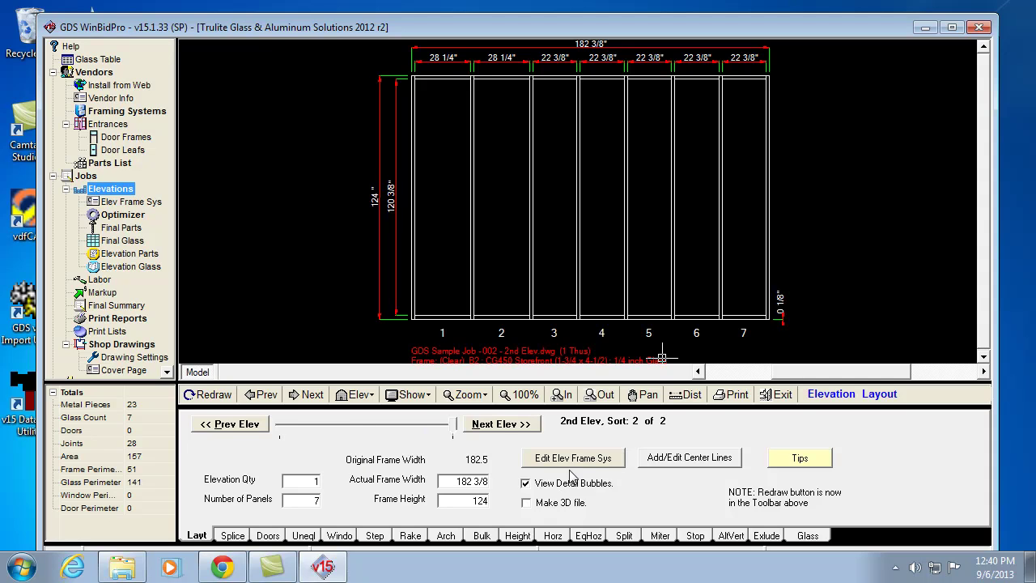
# - Redraw the elevation with detail bubbles shown and inspect the detail labels on the jambs and verticals
pyautogui.click(209, 394)
pyautogui.scroll(4, 474, 202)
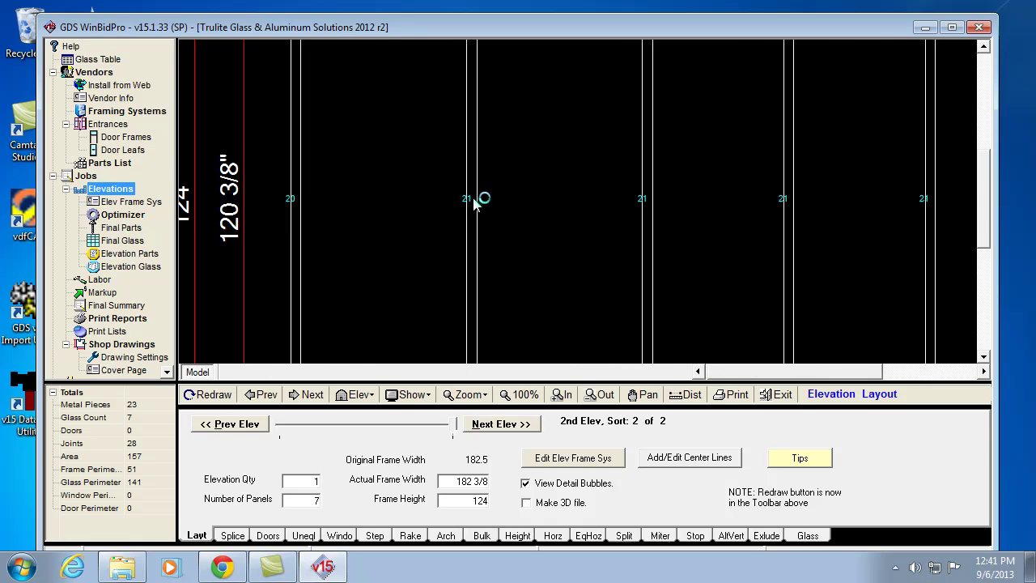
pyautogui.scroll(-3, 475, 202)
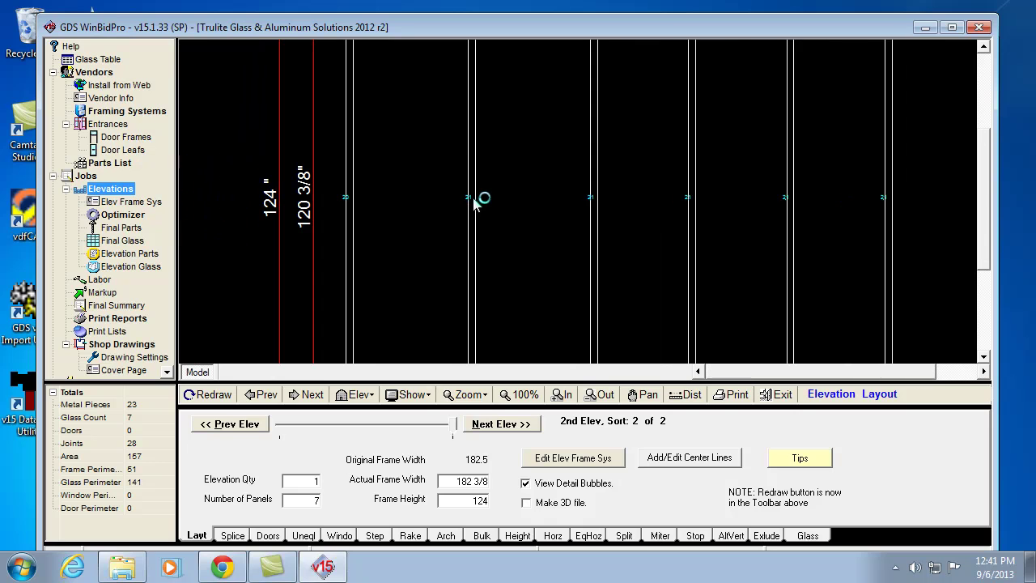
pyautogui.scroll(1, 476, 203)
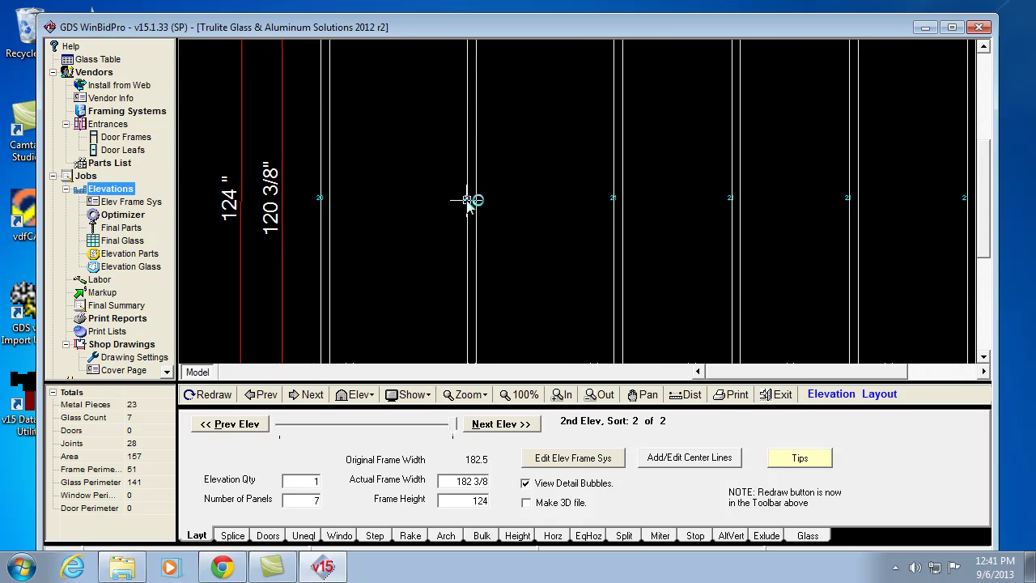
pyautogui.scroll(-3, 468, 203)
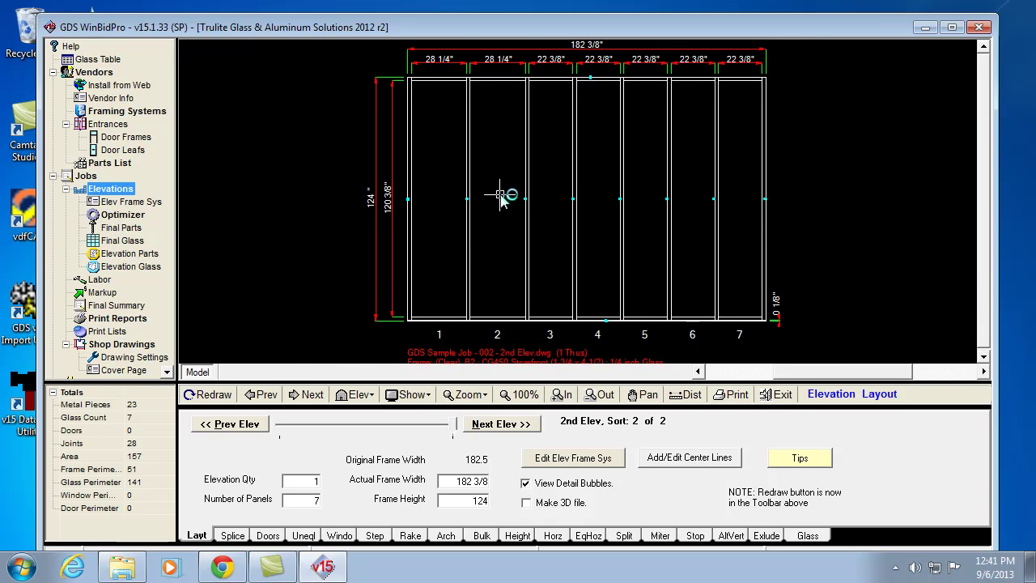
# - Check the CAD detail filenames and labels in the elevation's framing system, and switch off the detail bubbles option
pyautogui.click(577, 461)
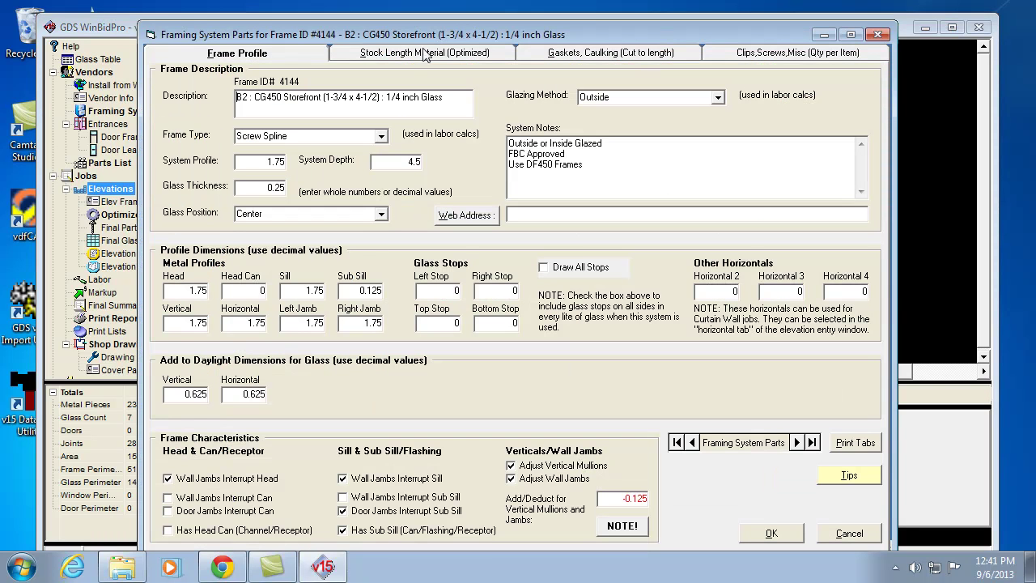
pyautogui.click(430, 55)
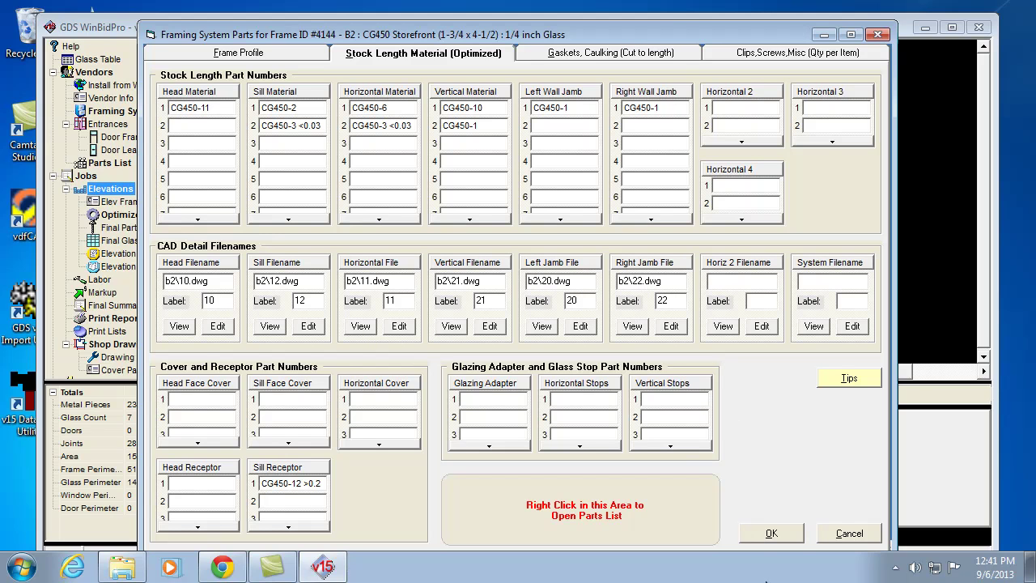
pyautogui.click(848, 533)
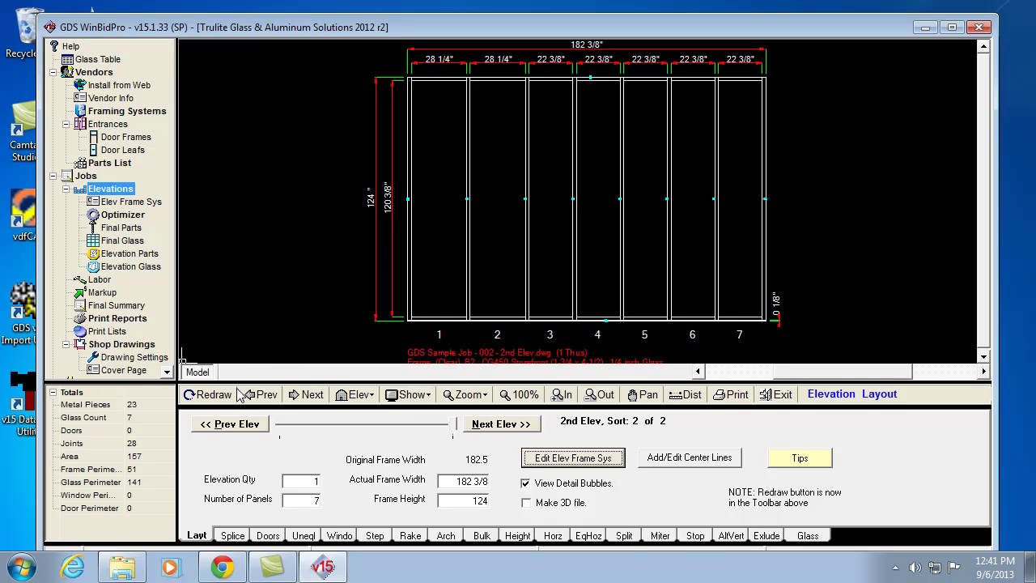
pyautogui.click(526, 483)
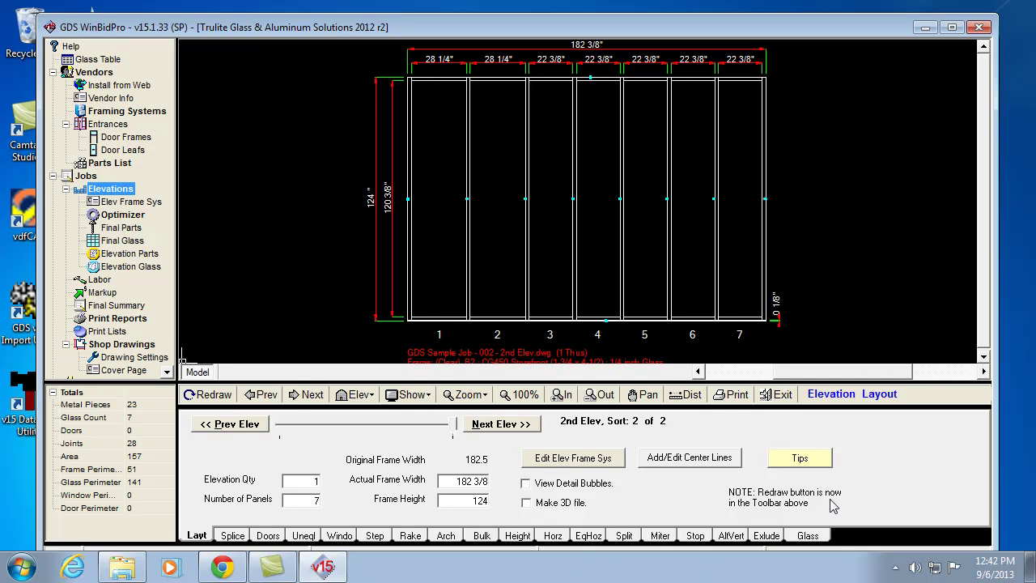
# - Read the tips on elevation parts and quick keys for the drawing tabs, and move through the layout's entry fields
pyautogui.click(813, 461)
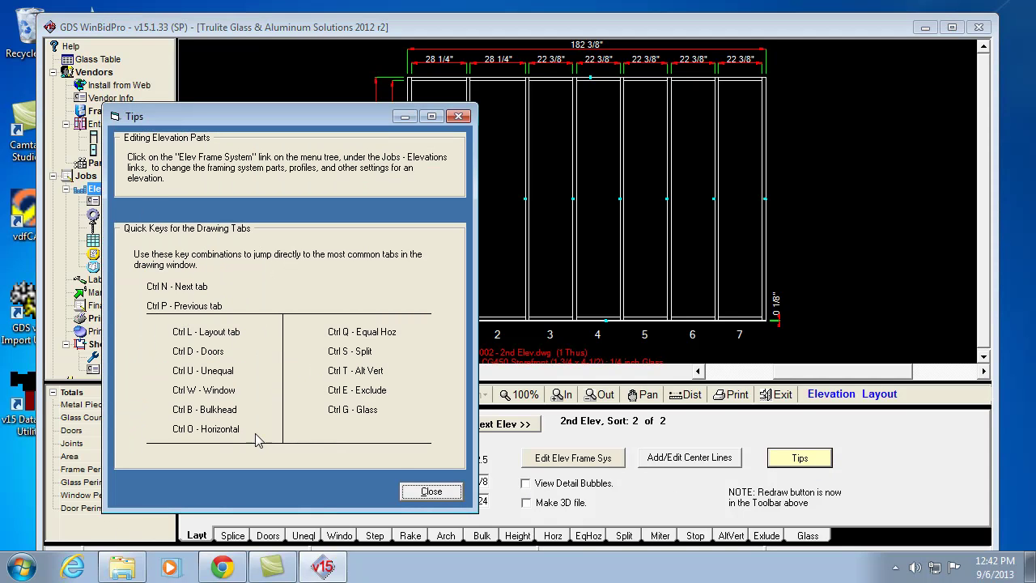
pyautogui.click(431, 493)
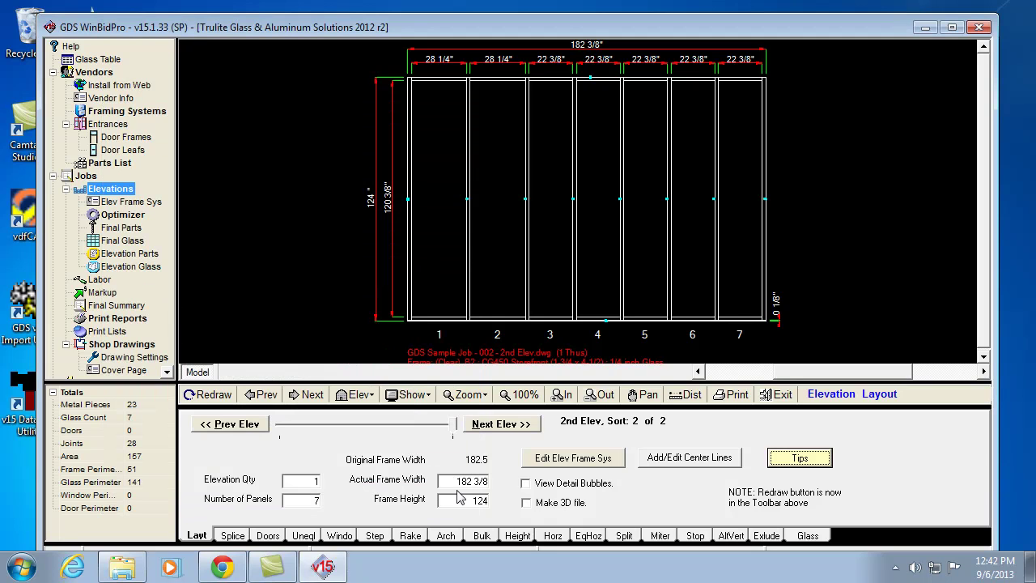
pyautogui.click(310, 481)
pyautogui.press('Tab')
pyautogui.press('Tab')
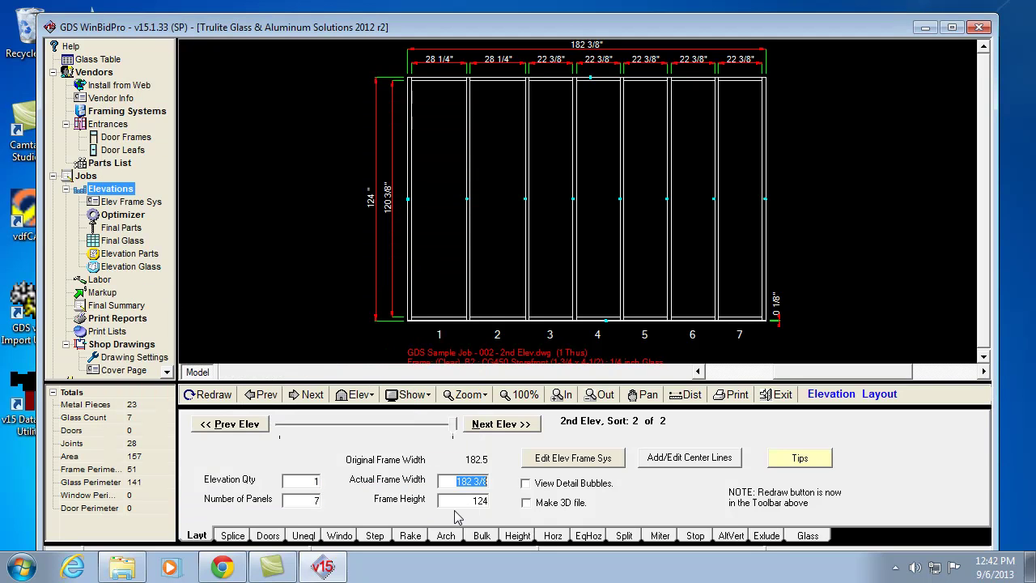
pyautogui.press('Tab')
pyautogui.press('Tab')
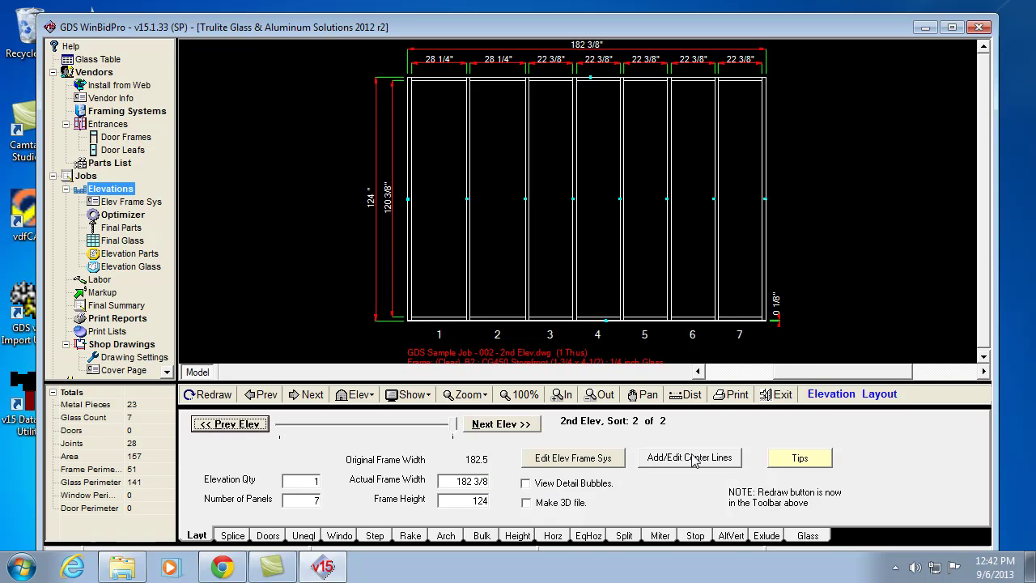
# - View the splice data, set the elevation's frame height to 350 inches, and examine the splice marks on the verticals
pyautogui.click(234, 535)
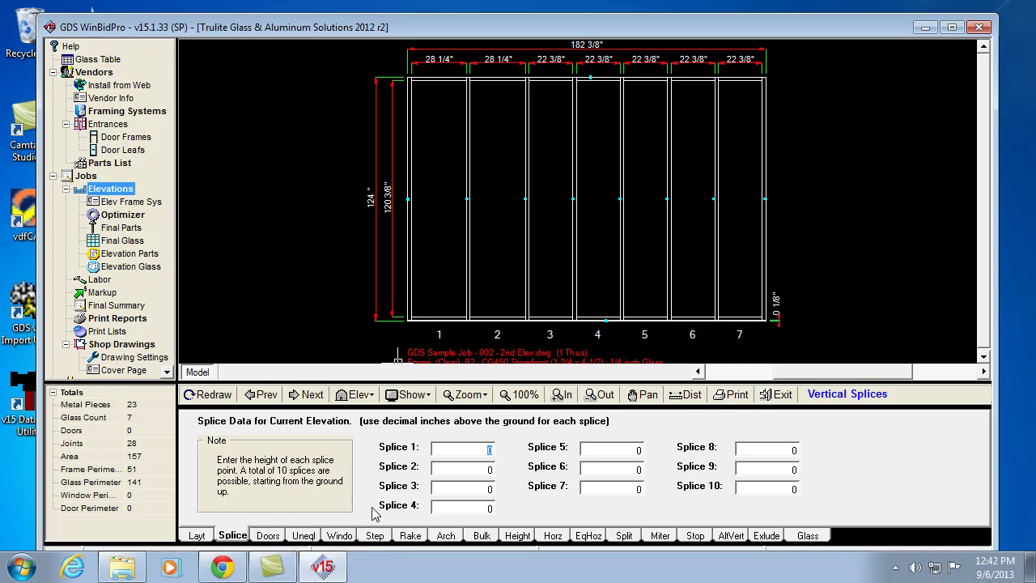
pyautogui.click(195, 536)
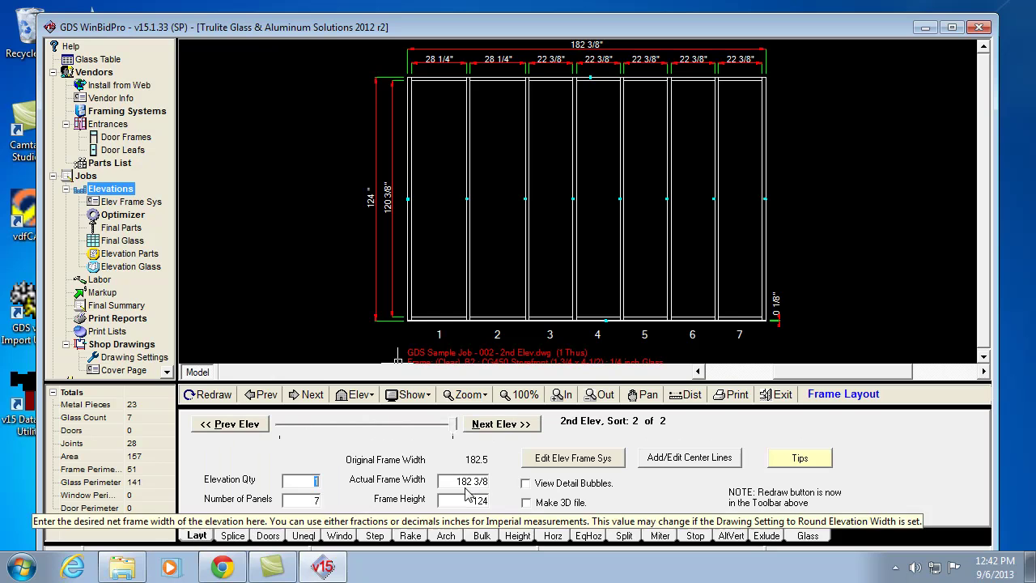
pyautogui.moveTo(470, 502); pyautogui.dragTo(504, 501)
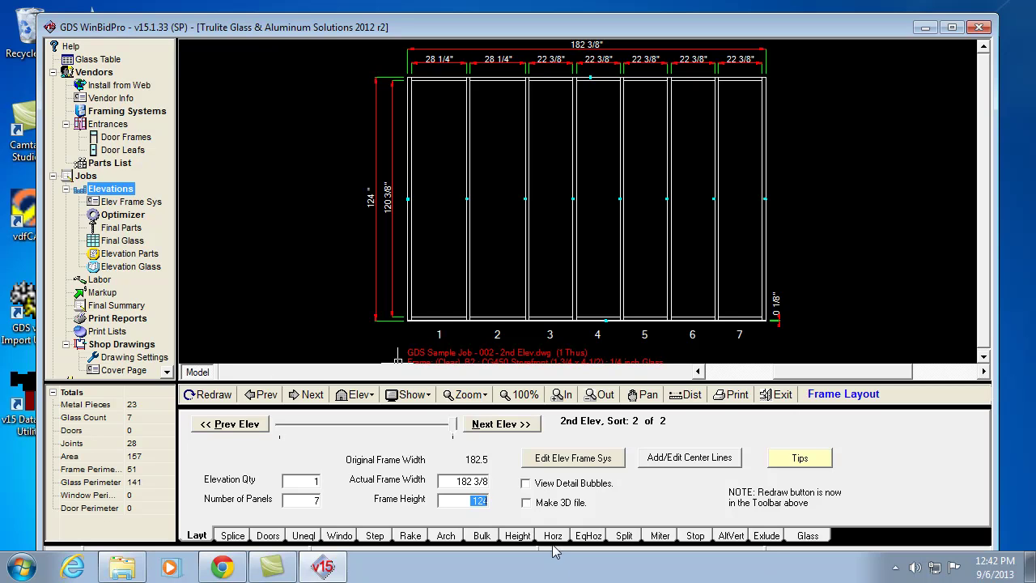
pyautogui.write('350')
pyautogui.press('Return')
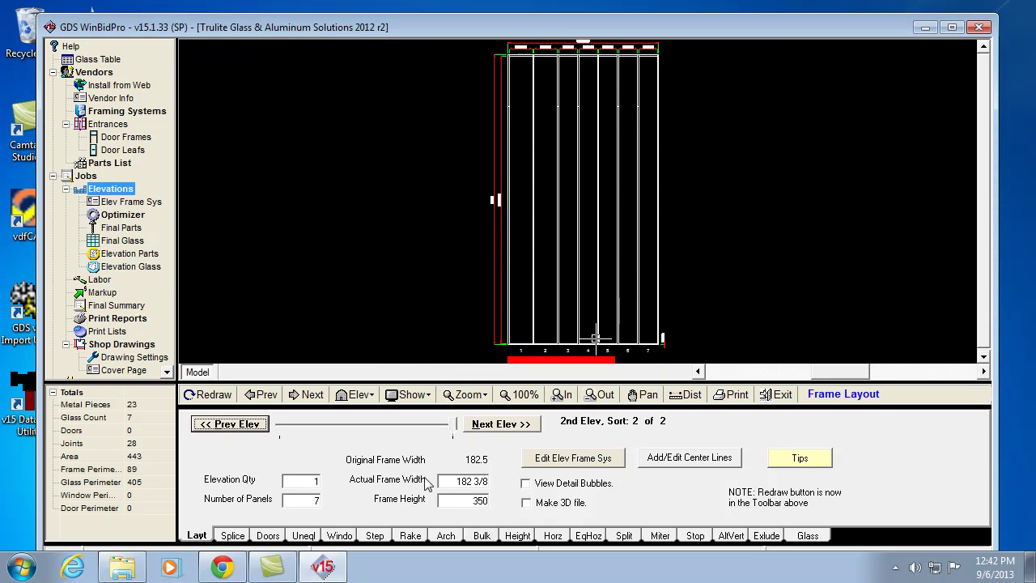
pyautogui.click(659, 116)
pyautogui.scroll(1, 658, 115)
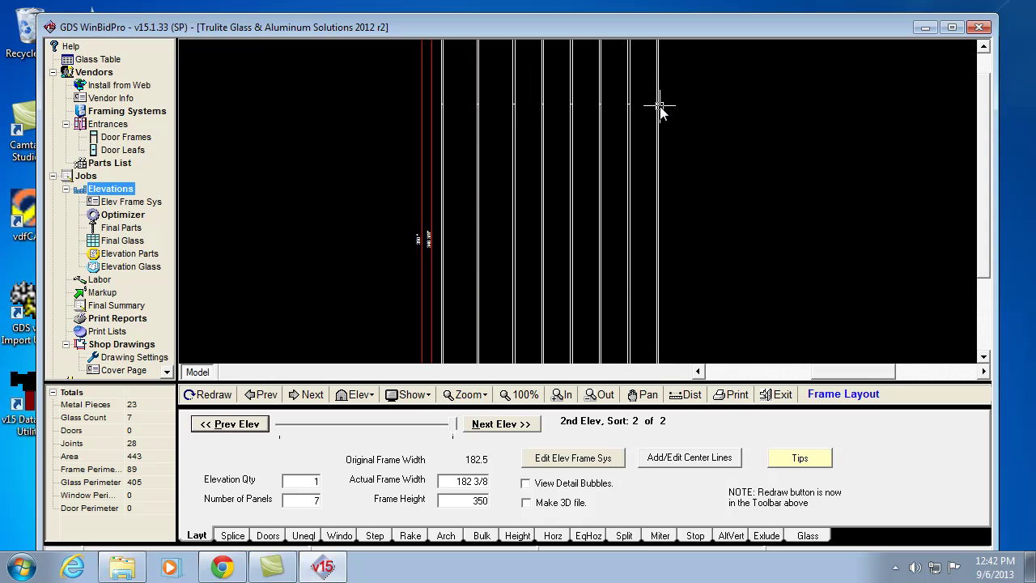
pyautogui.scroll(3, 671, 101)
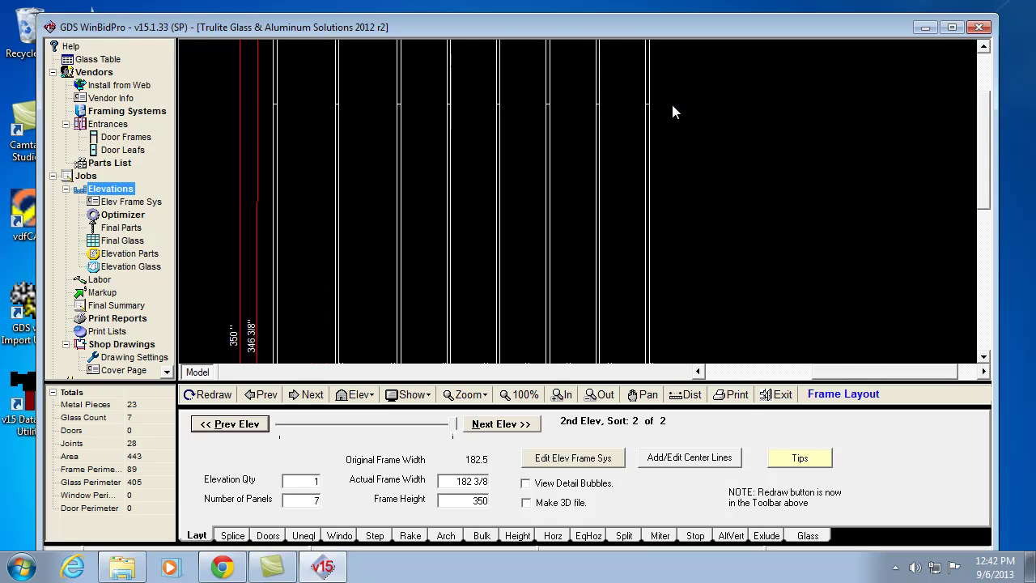
pyautogui.scroll(1, 671, 102)
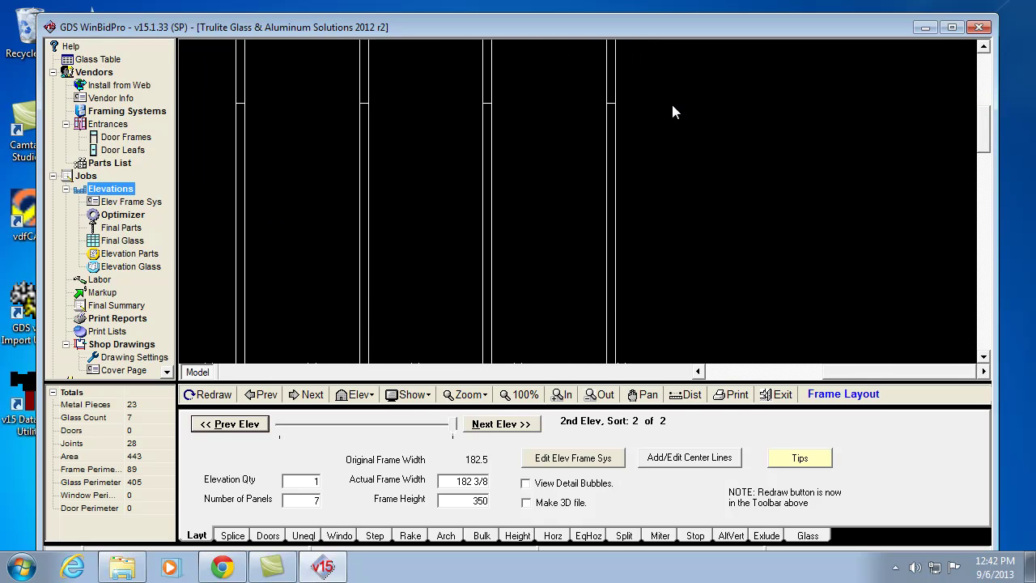
pyautogui.scroll(-3, 672, 109)
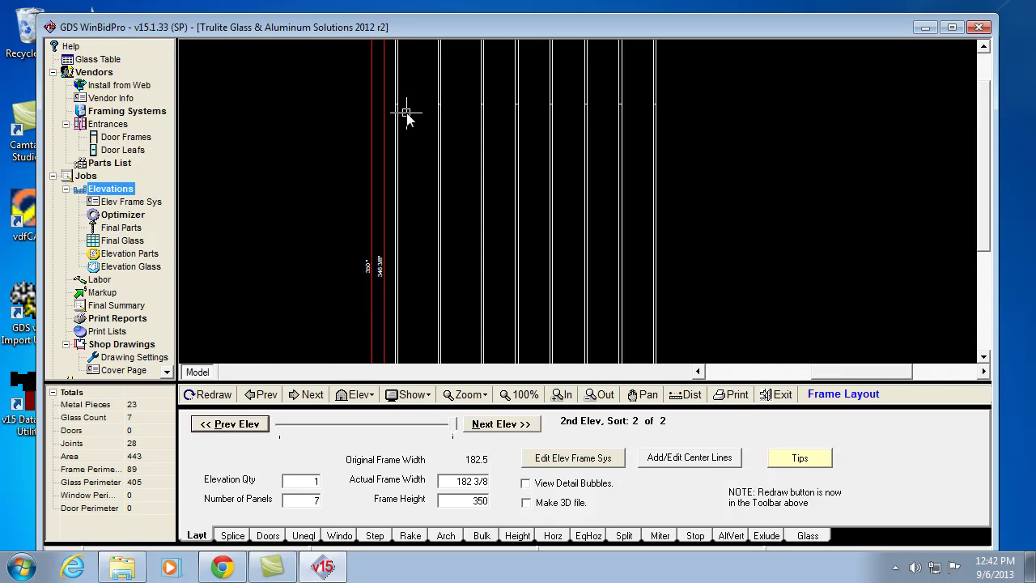
pyautogui.scroll(-1, 400, 123)
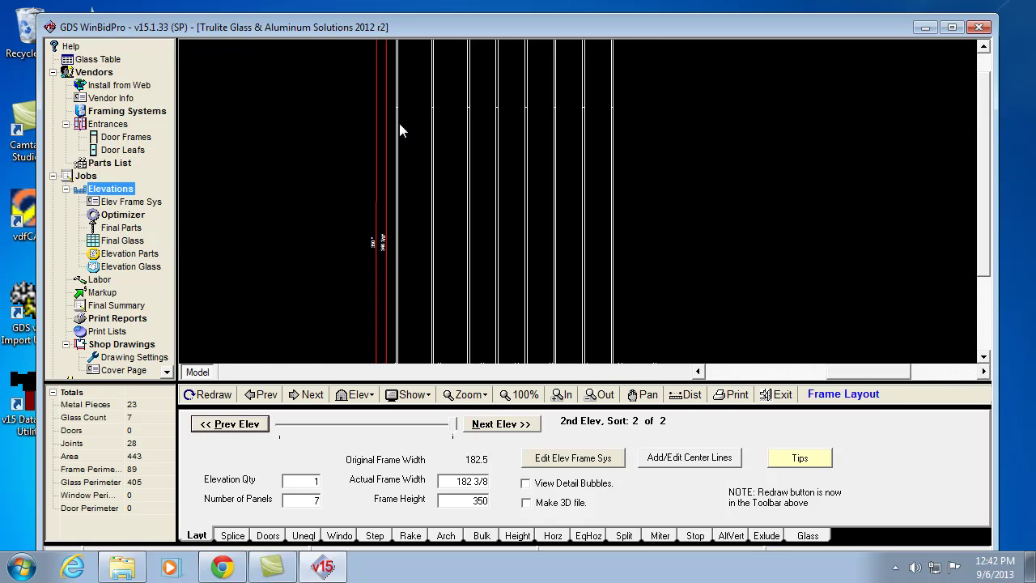
# - Set Splice 1 to 200 inches above the ground, redraw the elevation and check the splice position on the verticals
pyautogui.click(233, 536)
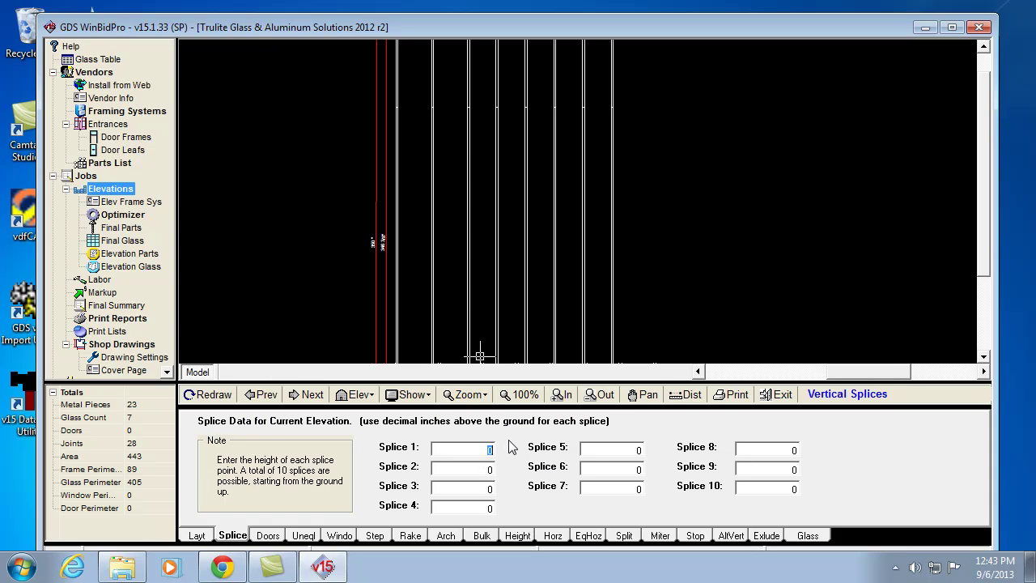
pyautogui.write('200')
pyautogui.press('Tab')
pyautogui.click(207, 394)
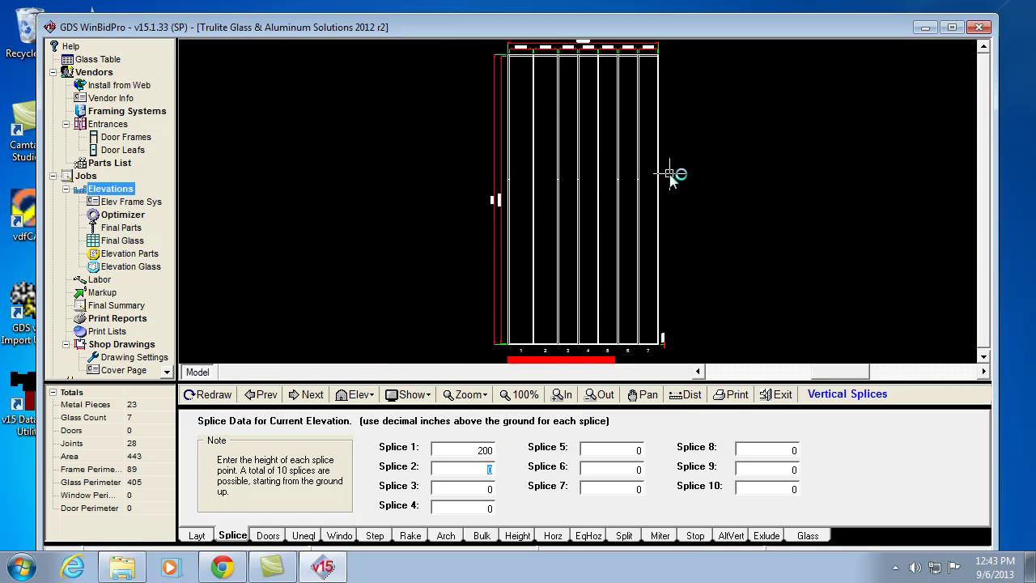
pyautogui.scroll(2, 678, 184)
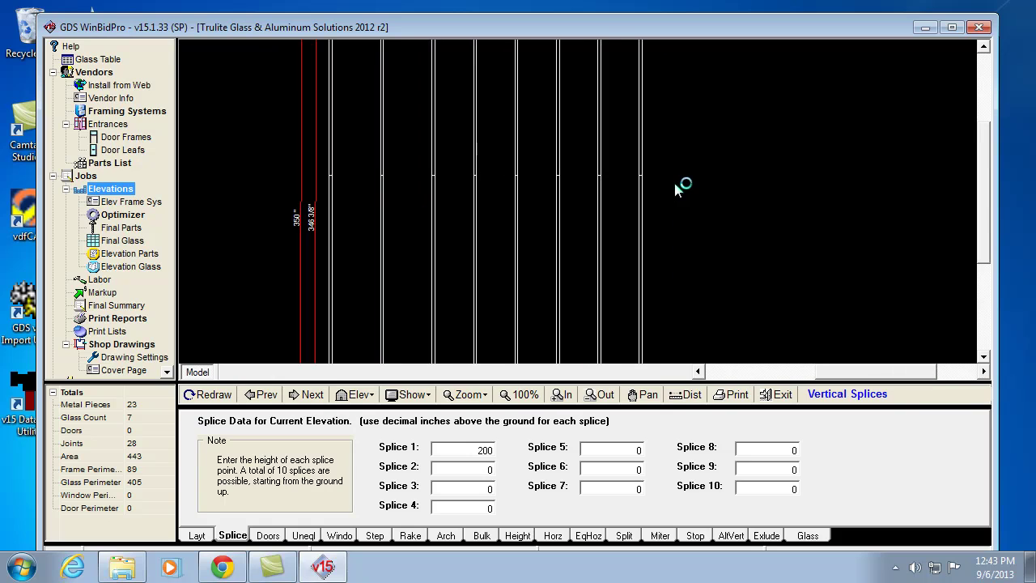
pyautogui.scroll(1, 678, 187)
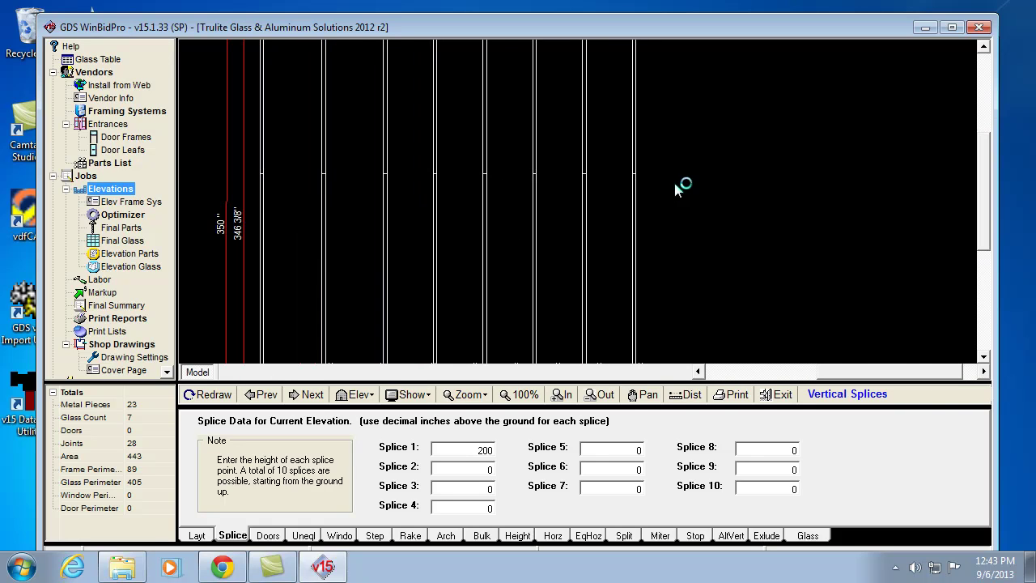
pyautogui.scroll(1, 678, 188)
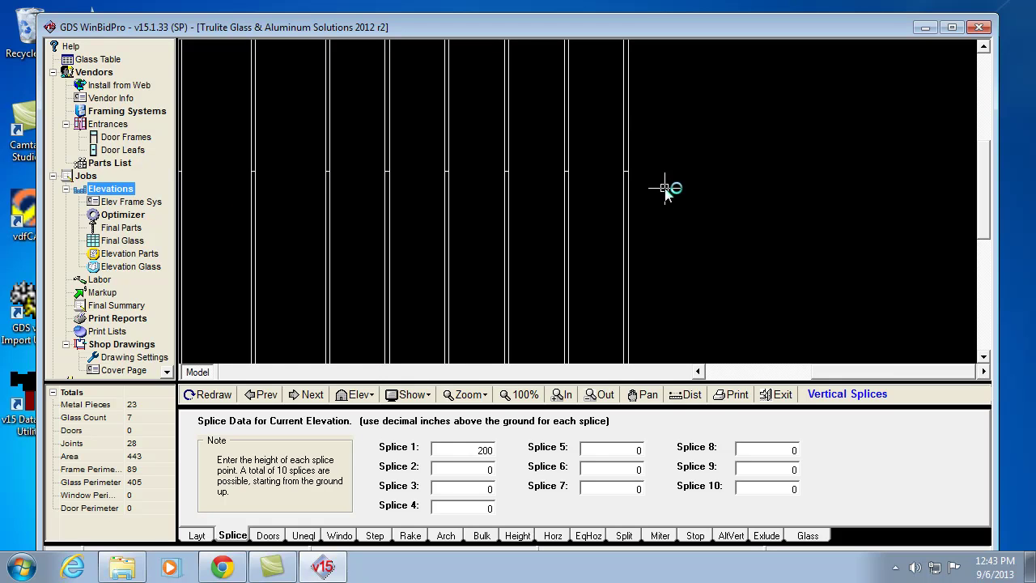
# - Reset Splice 1 to 0 and set the elevation's frame height to 124 inches
pyautogui.click(664, 189)
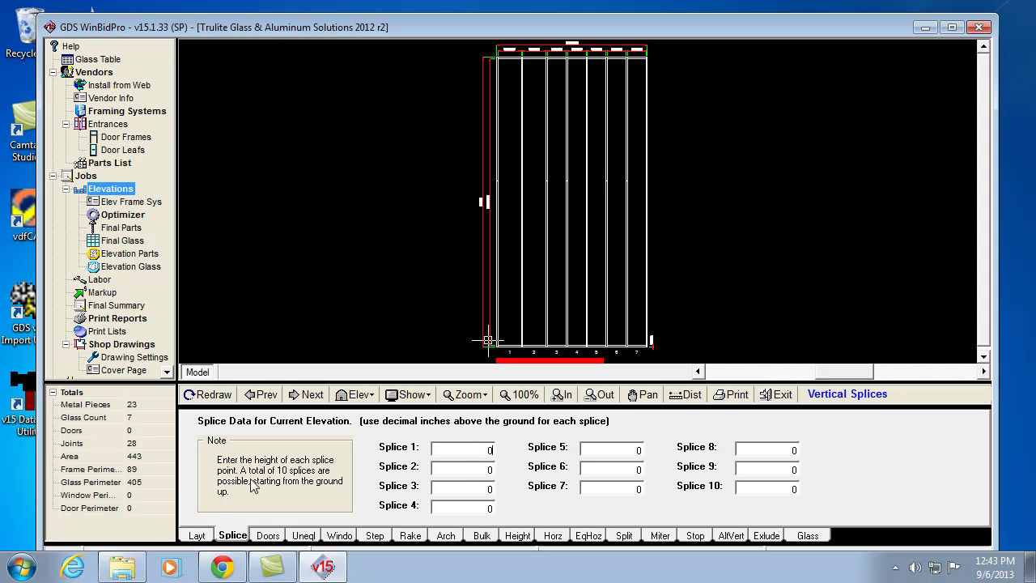
pyautogui.click(198, 538)
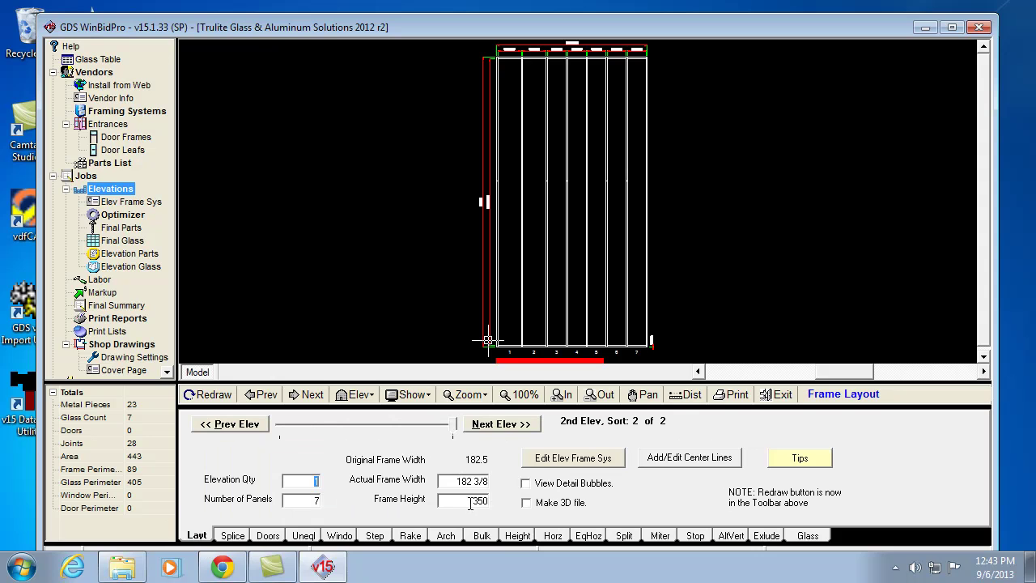
pyautogui.moveTo(474, 502); pyautogui.dragTo(505, 510)
pyautogui.write('124')
pyautogui.press('Return')
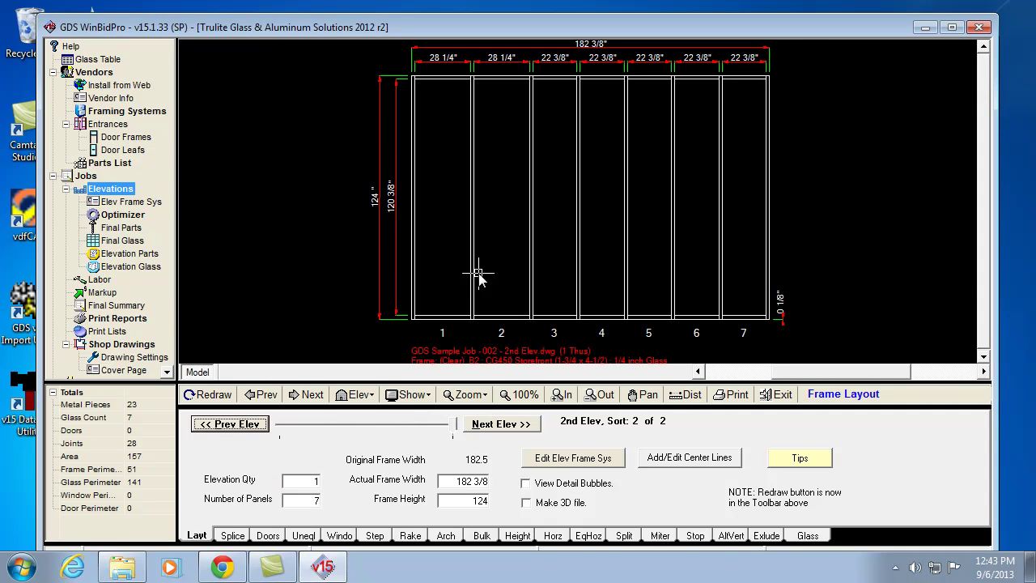
# - Set Splice 1 to 100 inches above the ground, redraw the elevation and check the splice marks on the verticals and jambs
pyautogui.click(235, 538)
pyautogui.write('1')
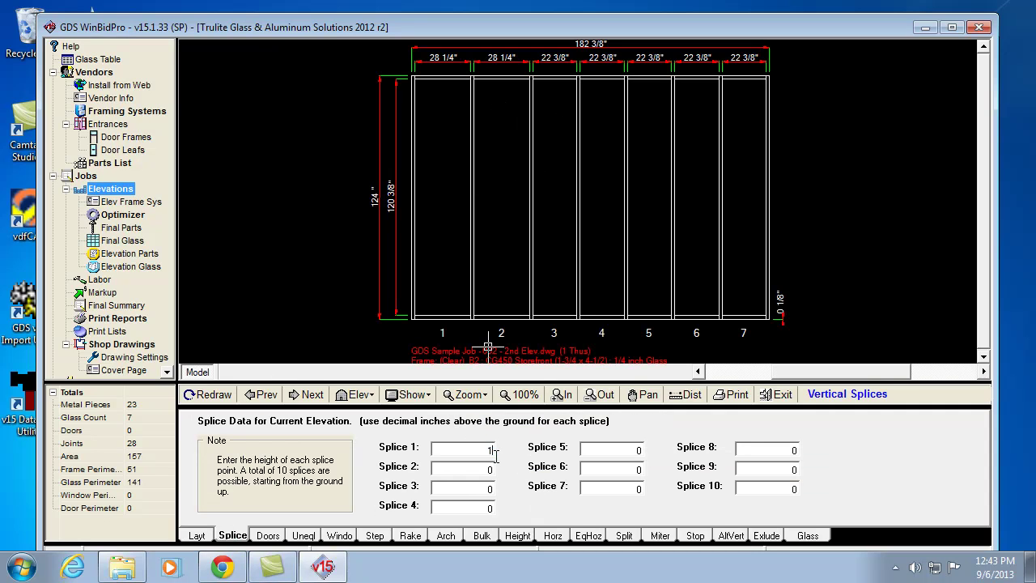
pyautogui.write('00')
pyautogui.click(212, 395)
pyautogui.scroll(2, 779, 121)
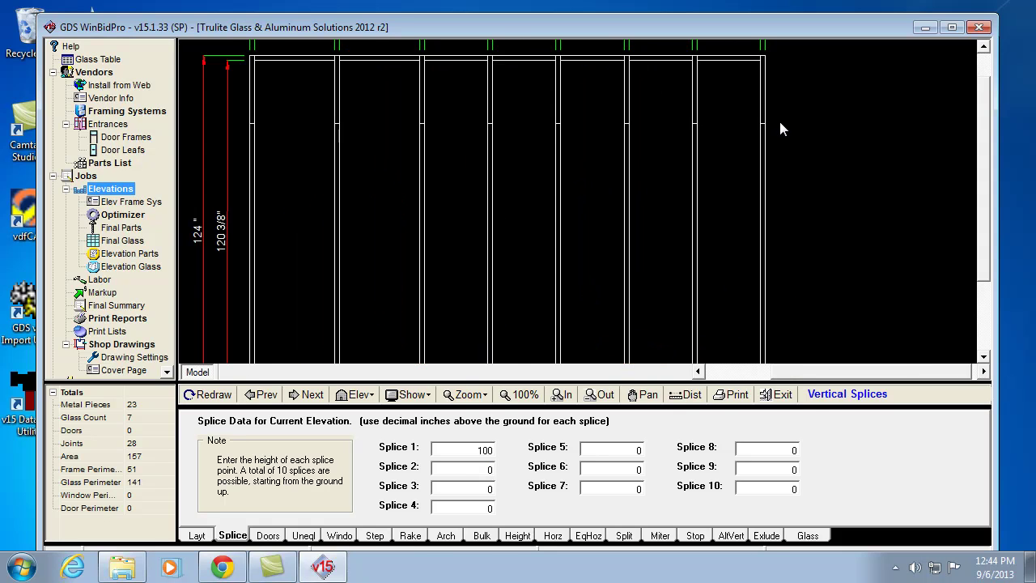
pyautogui.scroll(-2, 778, 121)
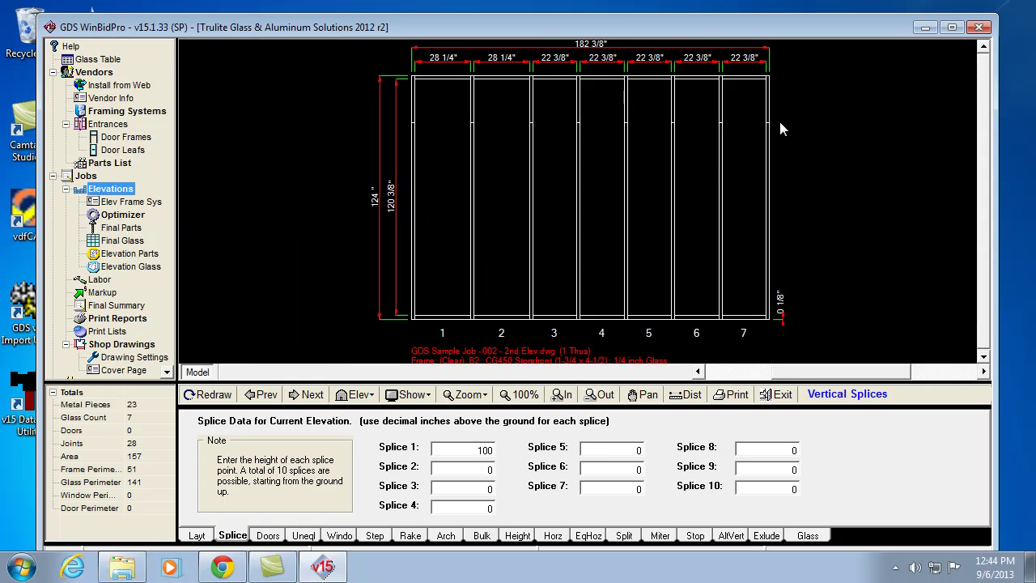
pyautogui.scroll(-1, 779, 128)
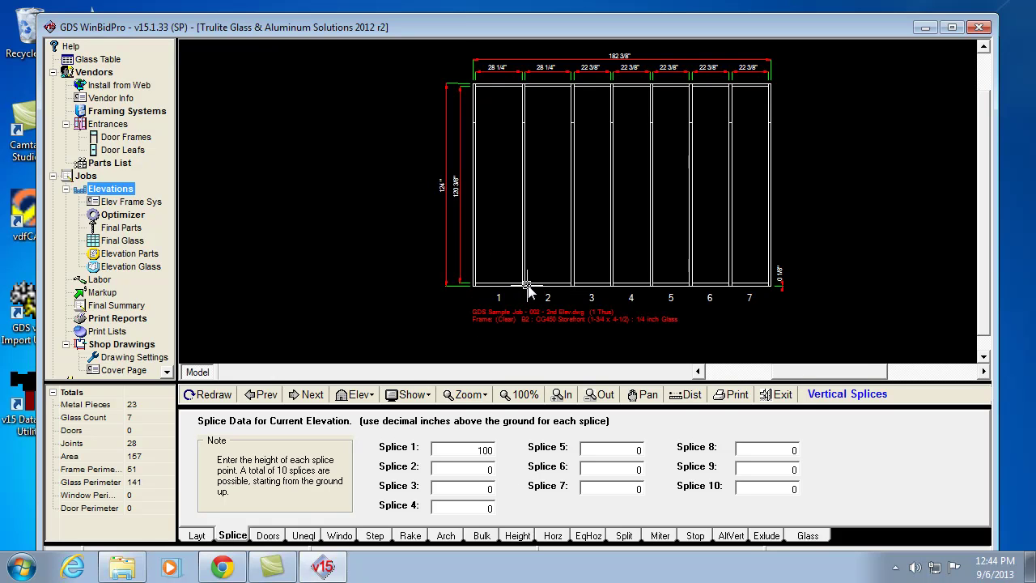
# - Inspect the sill and sub sill along the bottom of the frame up close, and reset Splice 1 to 0
pyautogui.scroll(6, 527, 288)
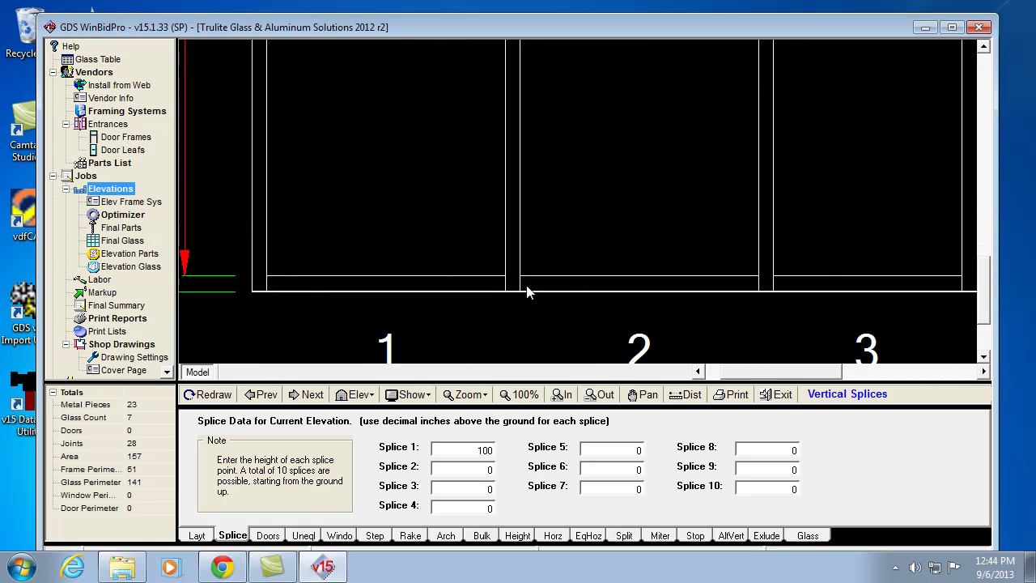
pyautogui.scroll(3, 526, 291)
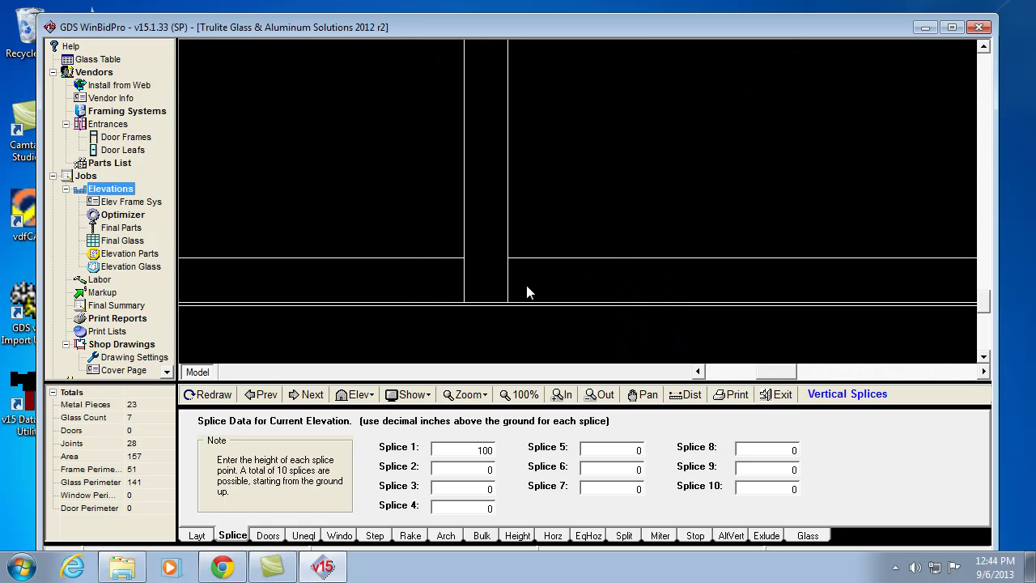
pyautogui.scroll(-10, 526, 290)
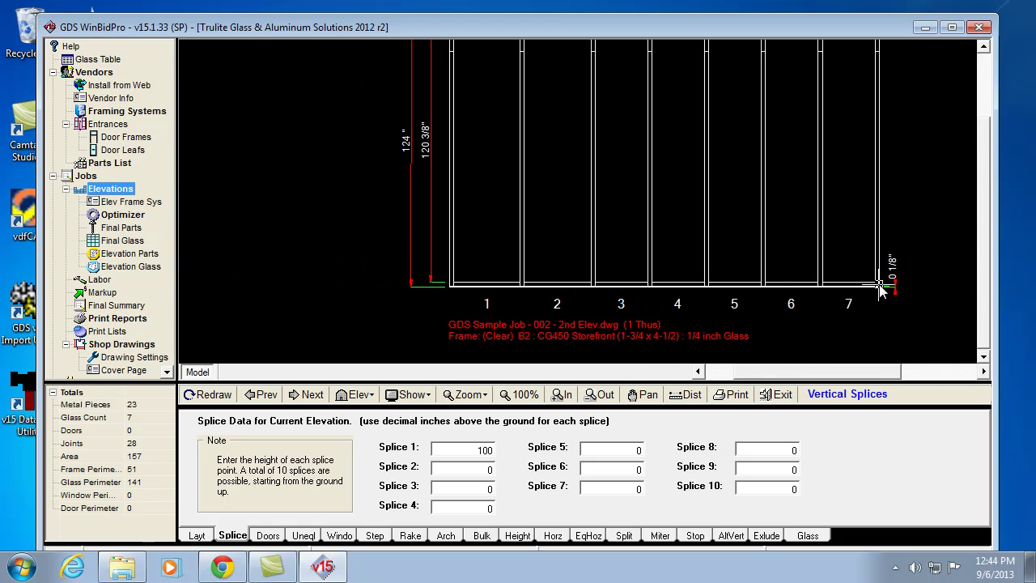
pyautogui.scroll(8, 894, 285)
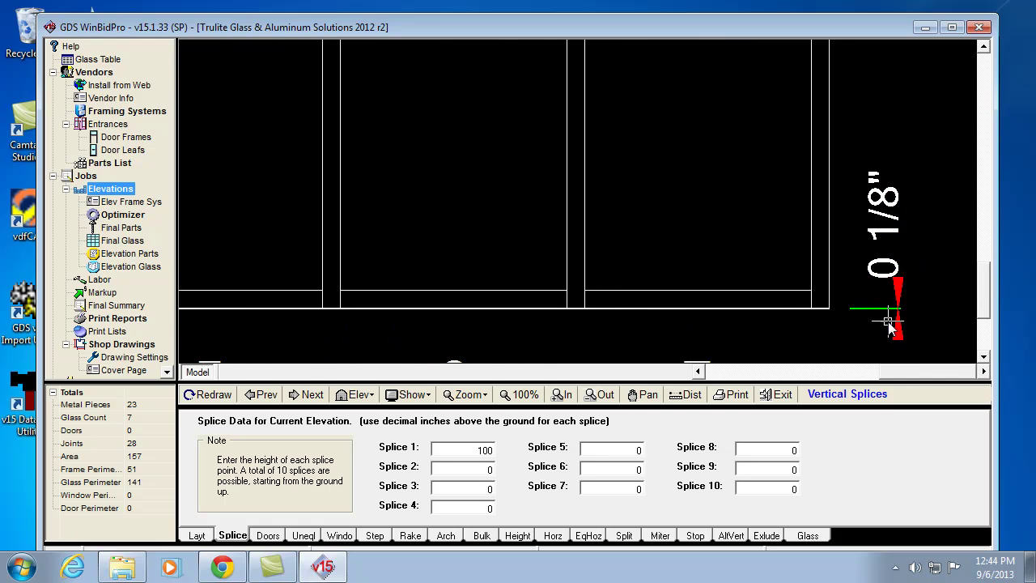
pyautogui.scroll(2, 888, 321)
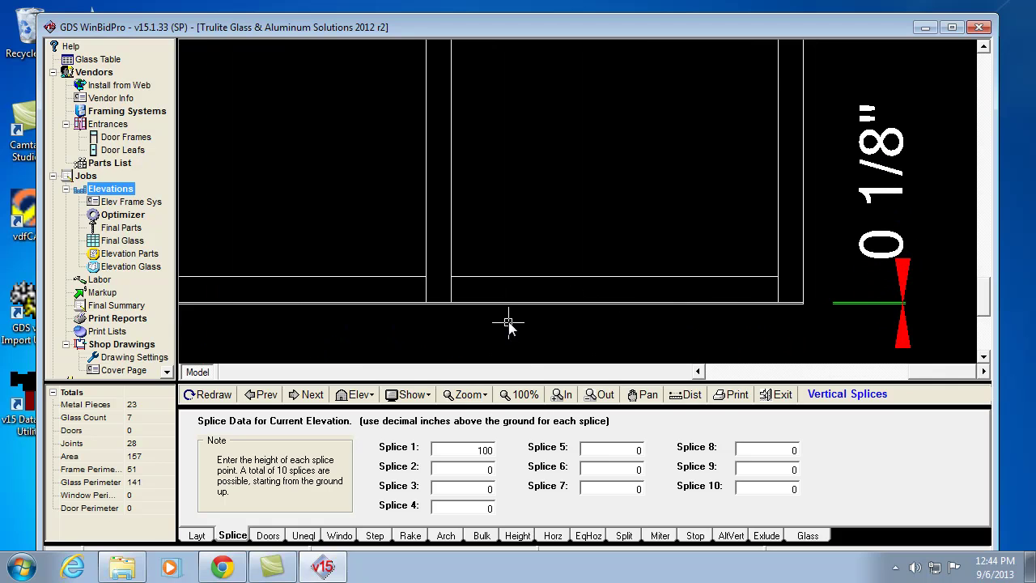
pyautogui.click(522, 397)
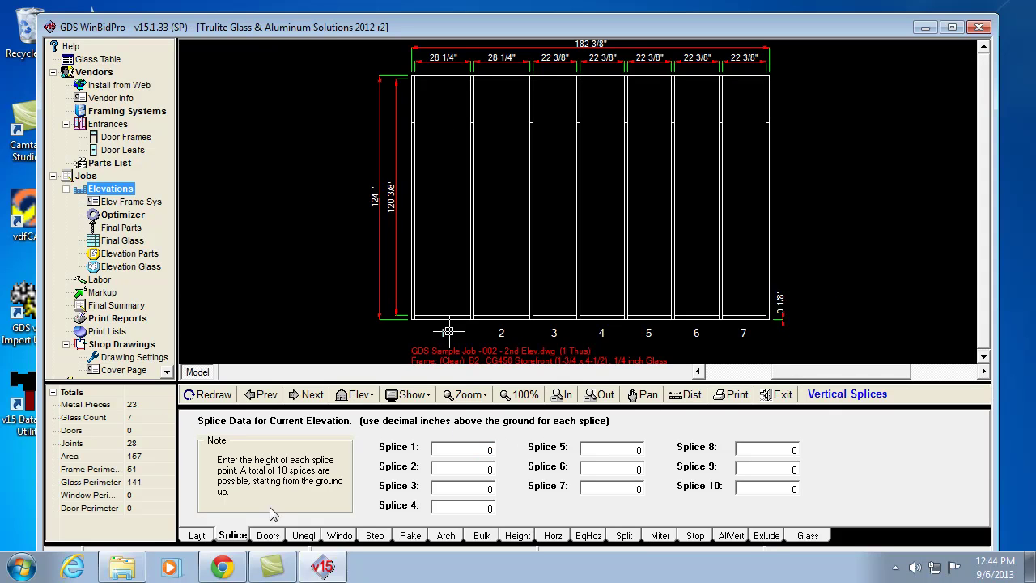
# - Review the clips and screws assigned per splice at jamb and vertical in the elevation's framing system
pyautogui.click(199, 538)
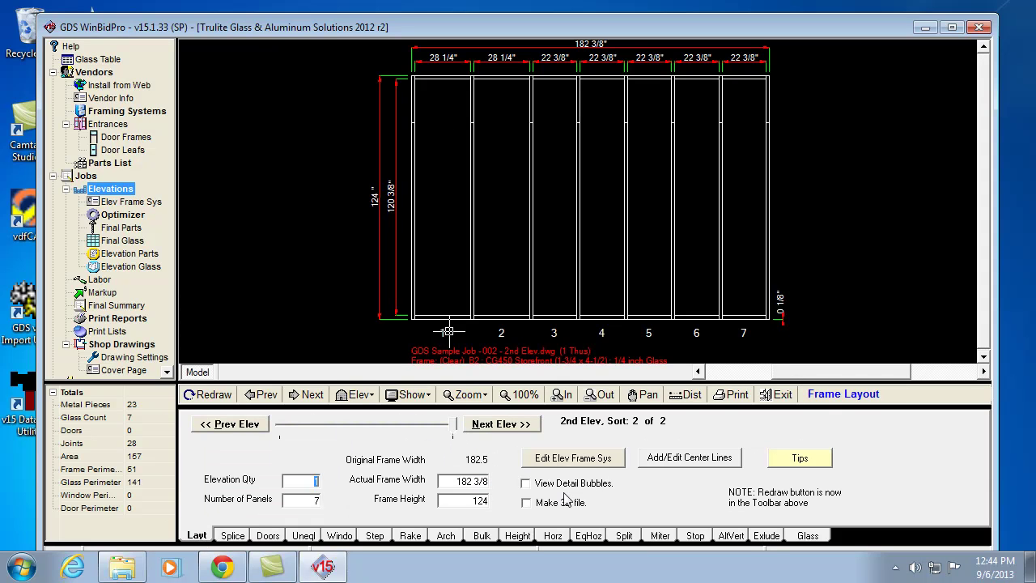
pyautogui.click(601, 465)
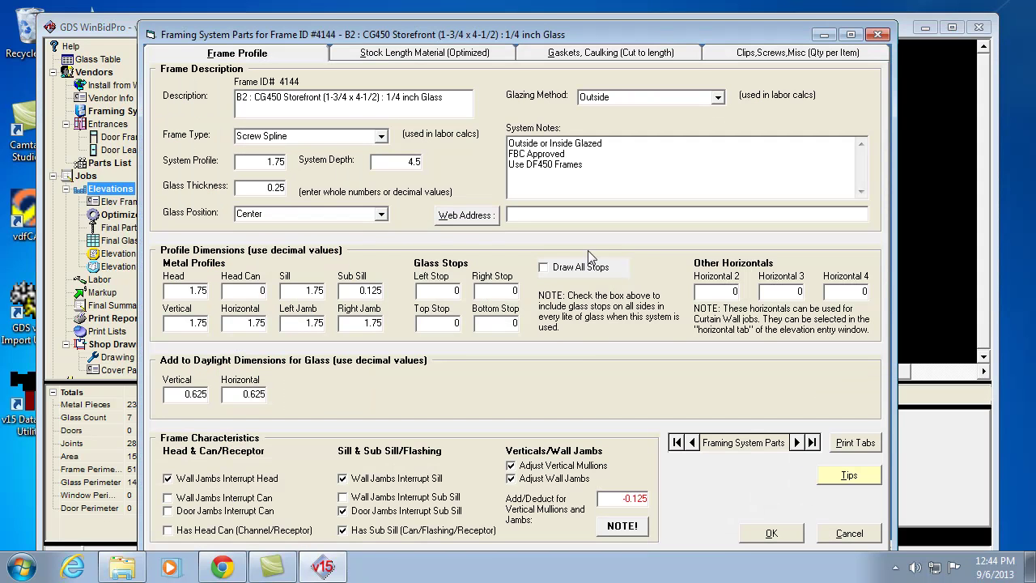
pyautogui.click(740, 52)
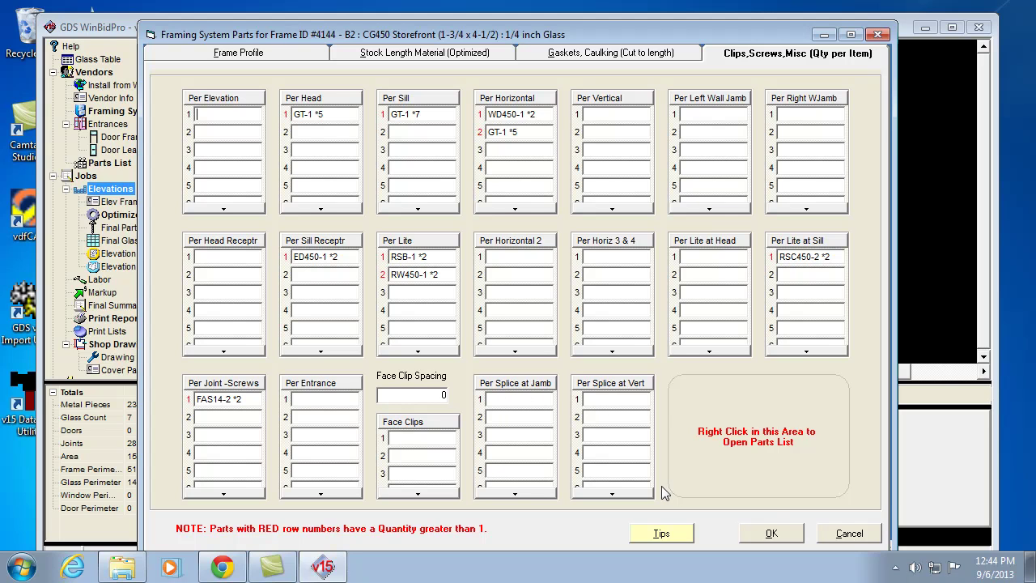
pyautogui.click(777, 536)
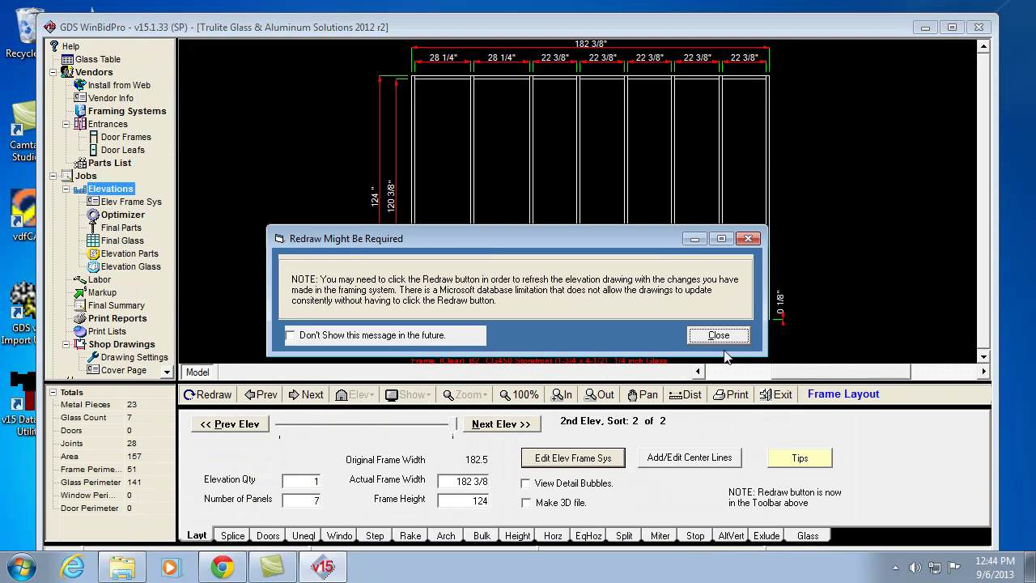
pyautogui.click(718, 336)
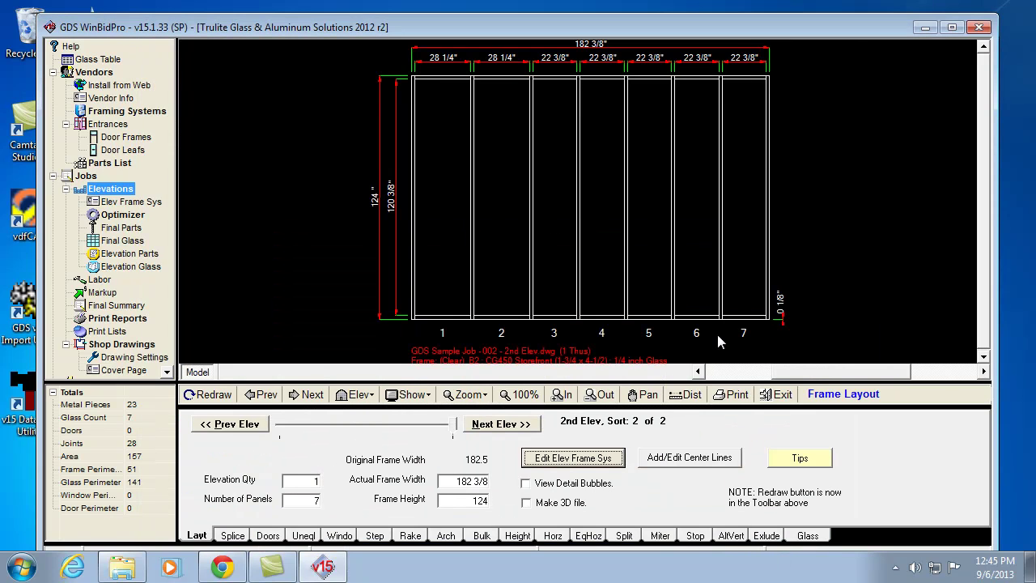
# - Redraw the elevation without the splice and display its vertical splice data
pyautogui.click(218, 394)
pyautogui.click(233, 536)
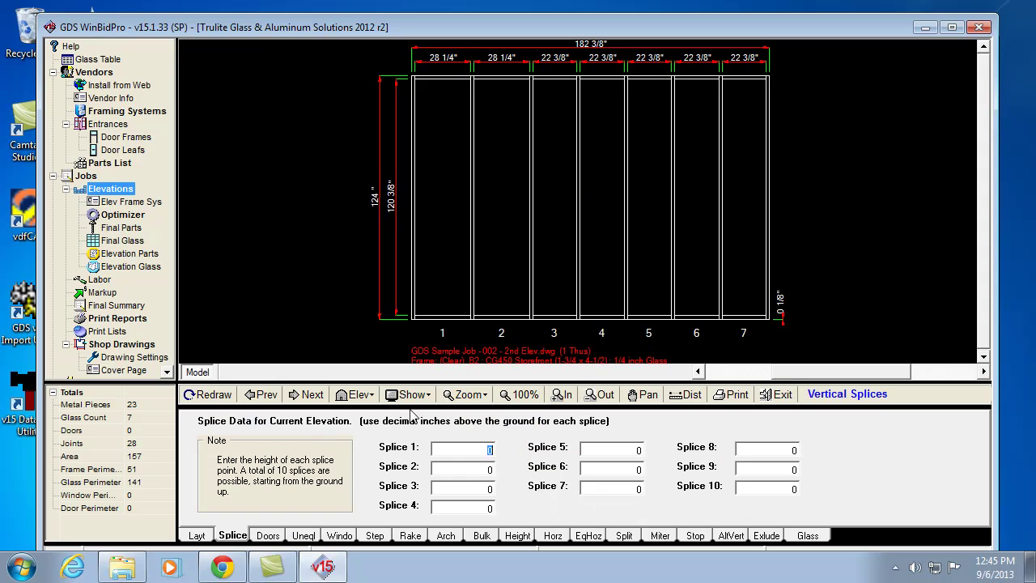